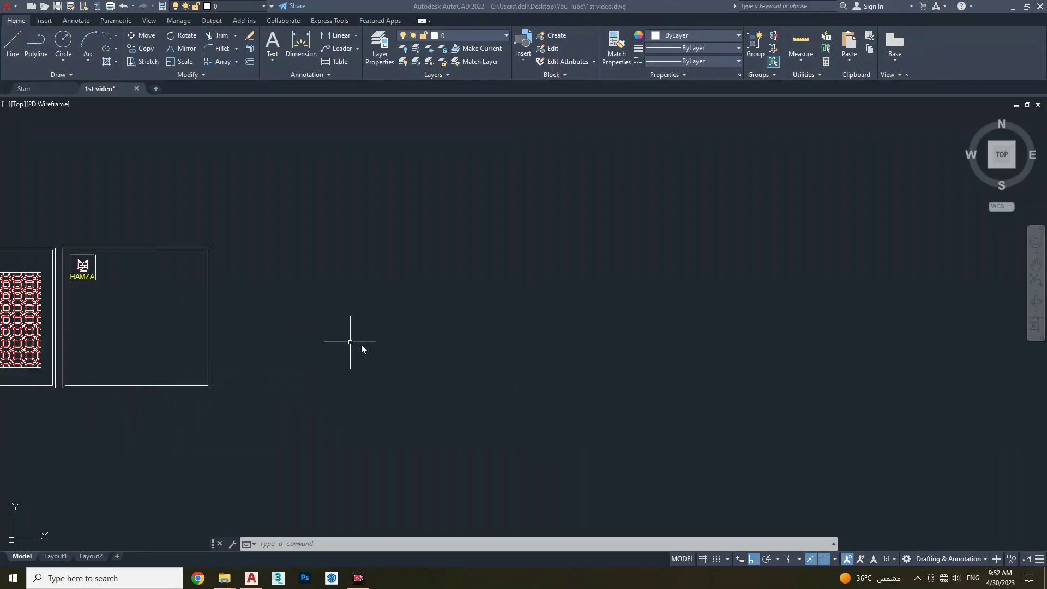
Draw a six-sided polygon inscribed in a circle, placing its centre and size
left_click(470, 397)
key("Escape")
key("Escape")
type("p")
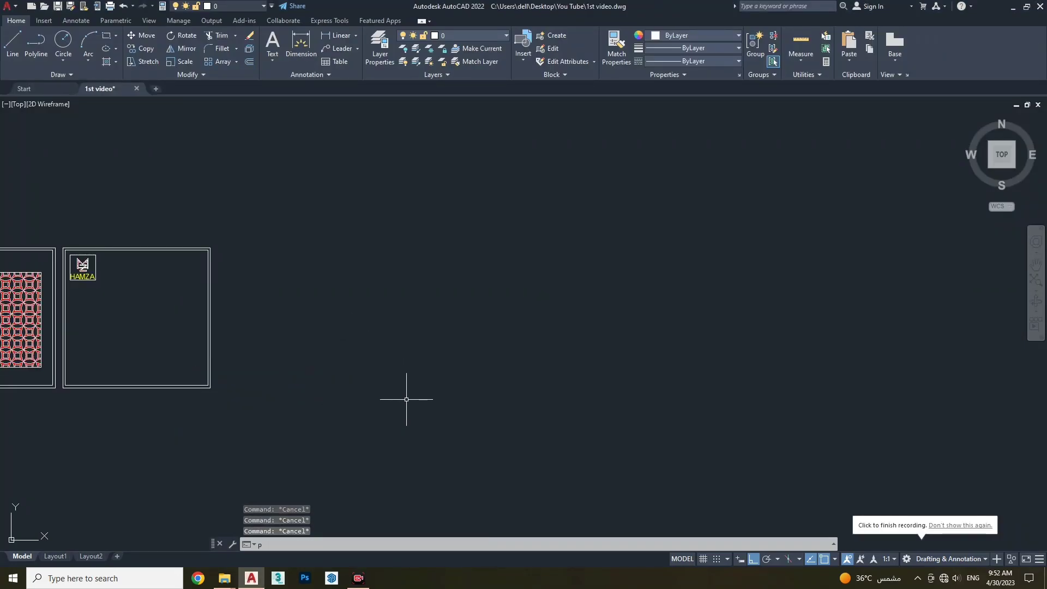
type("ol")
key("Return")
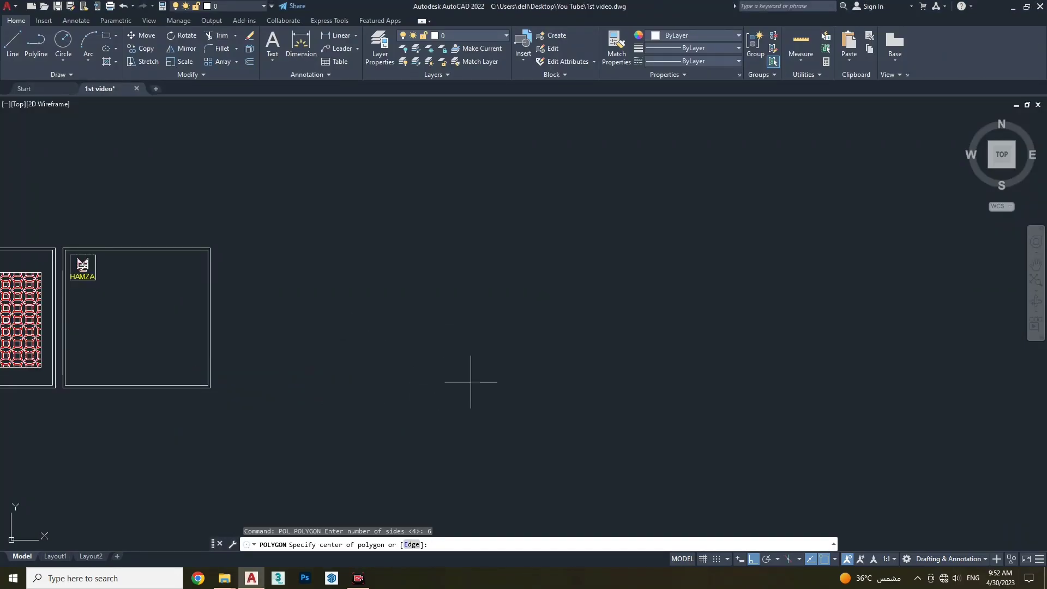
left_click(471, 382)
type("i")
key("Return")
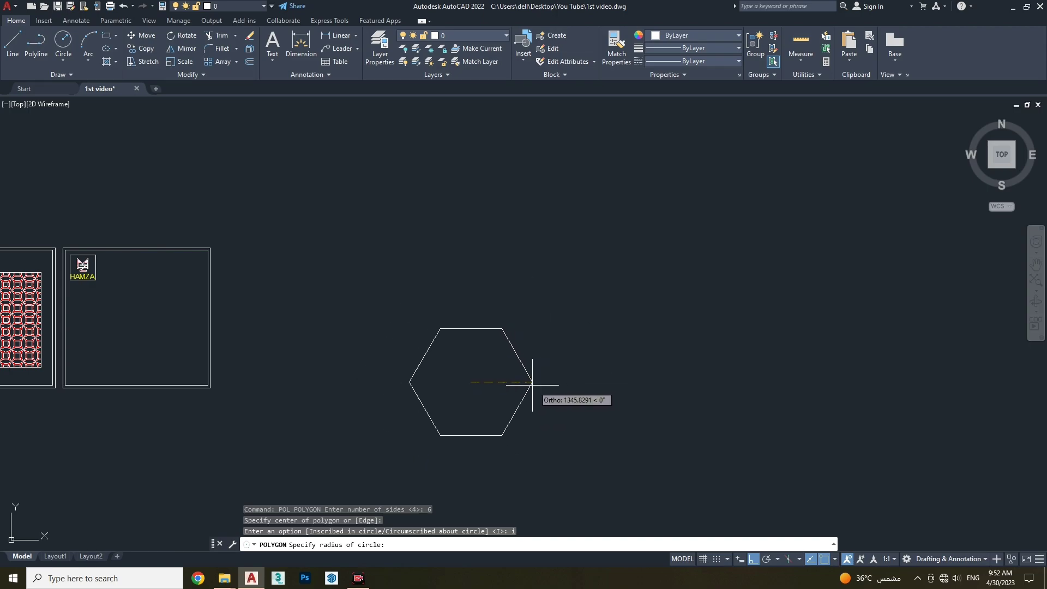
left_click(532, 382)
Draw a horizontal reference line beside the hexagon
scroll(567, 387, "up", 2)
type("l")
key("Return")
left_click(587, 398)
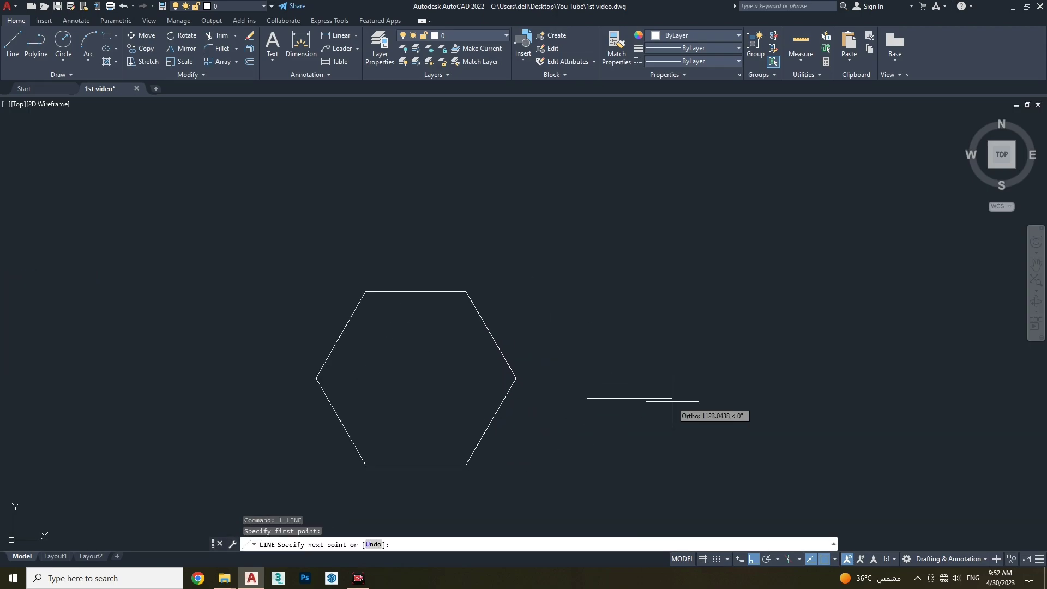
key("Escape")
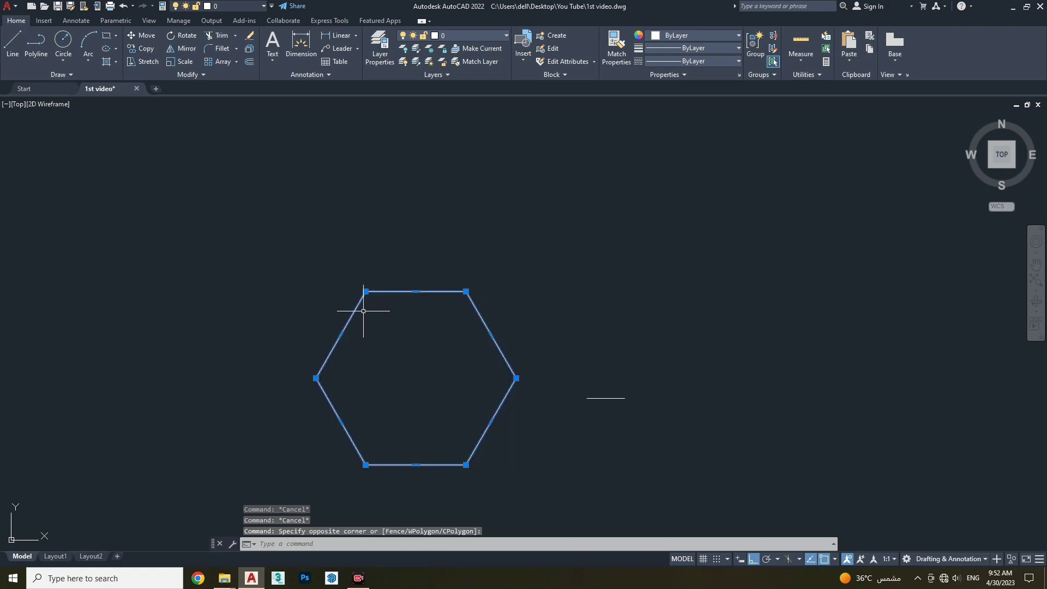
Align and scale the hexagon so the line spans its left-to-right corners
type("al")
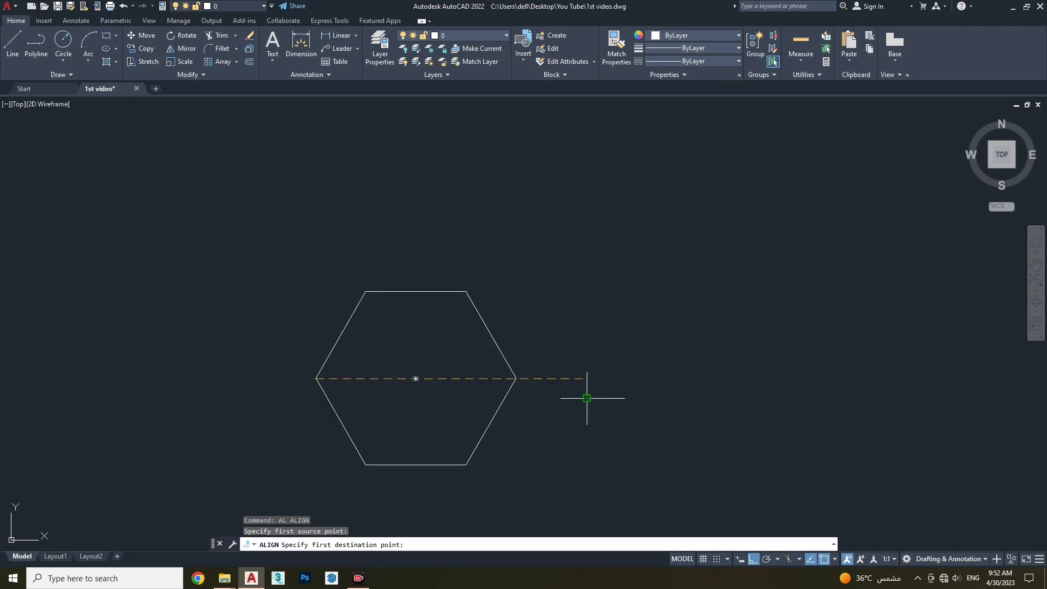
key("Return")
scroll(626, 414, "down", 3)
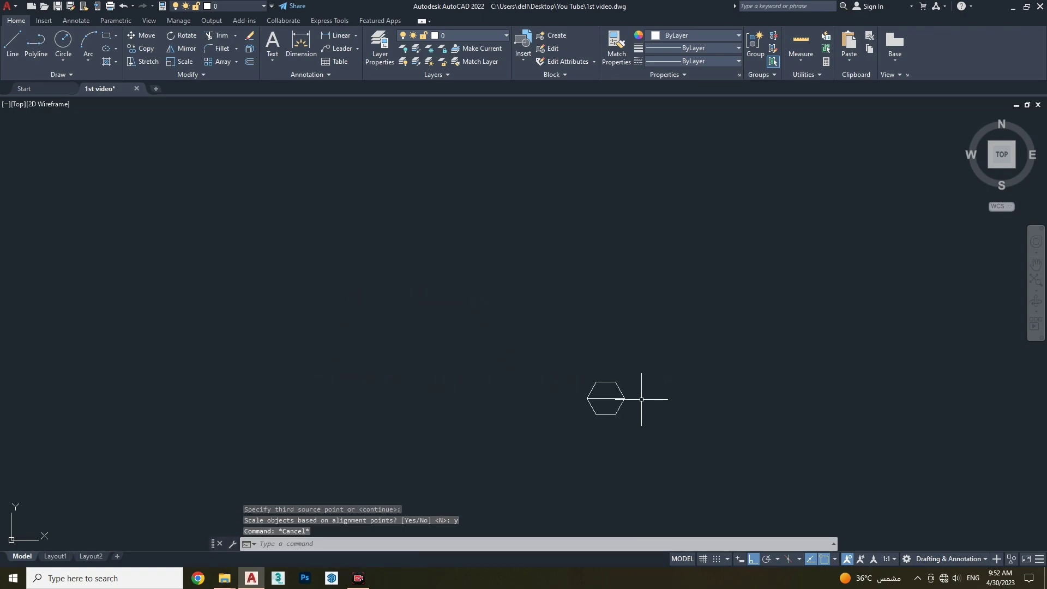
scroll(602, 327, "up", 4)
left_click(642, 374)
key("Escape")
key("Escape")
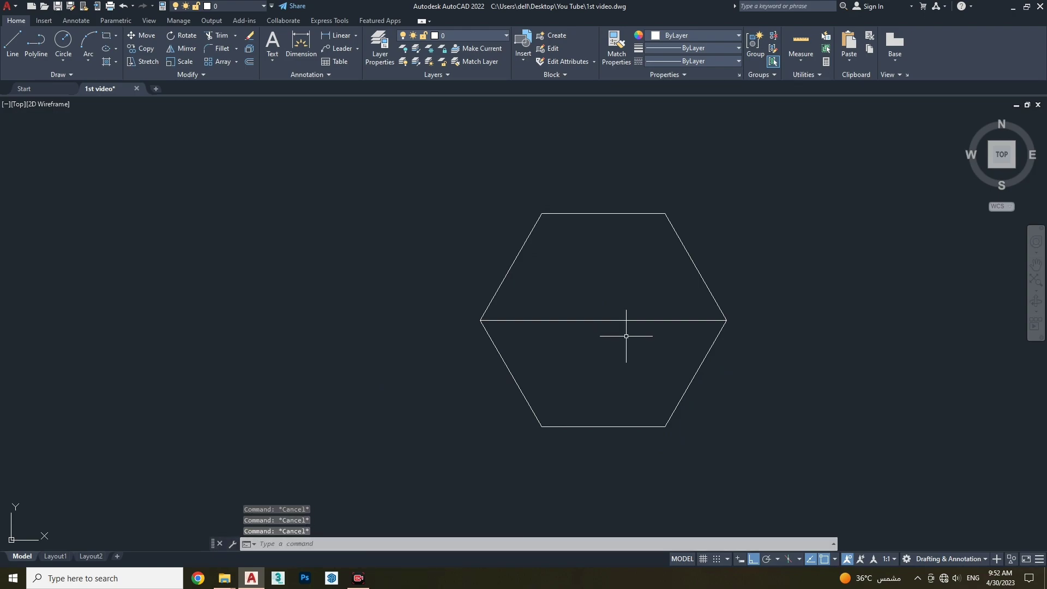
type("l")
Draw the two remaining corner-to-corner diagonals through the hexagon's centre, forming six triangles
key("Return")
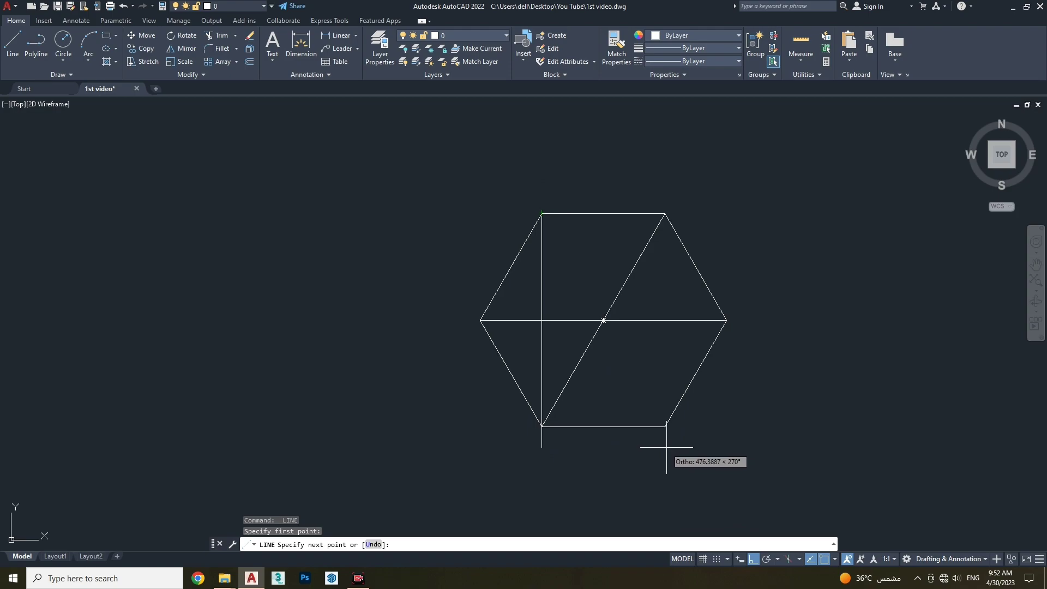
key("Escape")
key("Escape")
key("Escape")
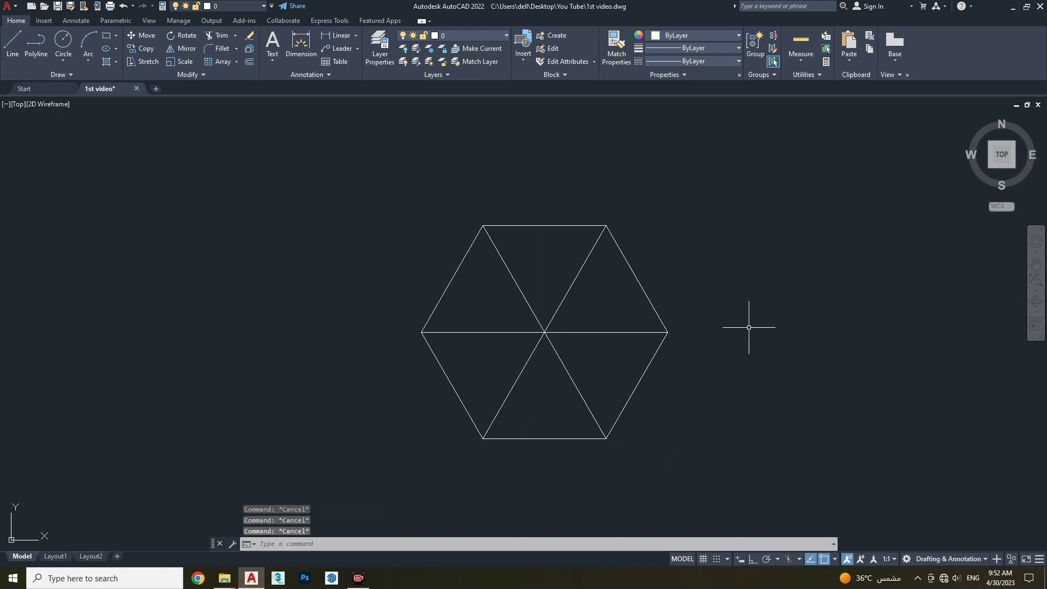
type("off")
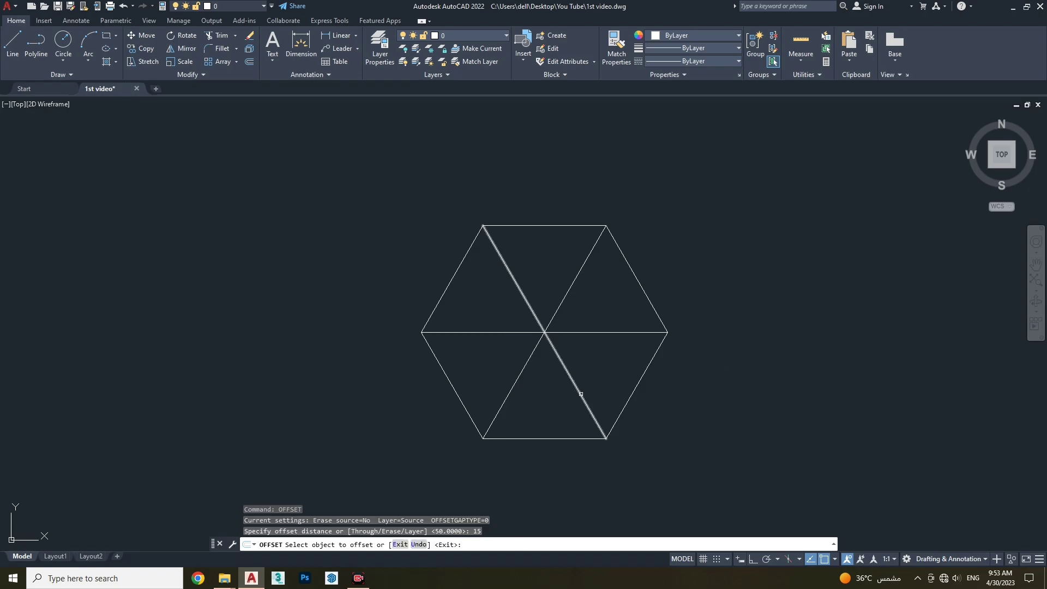
Offset one diagonal, then select the misplaced offset copy for removal
left_click(581, 394)
scroll(581, 394, "up", 2)
left_click(478, 414)
key("Escape")
key("Escape")
left_click(537, 357)
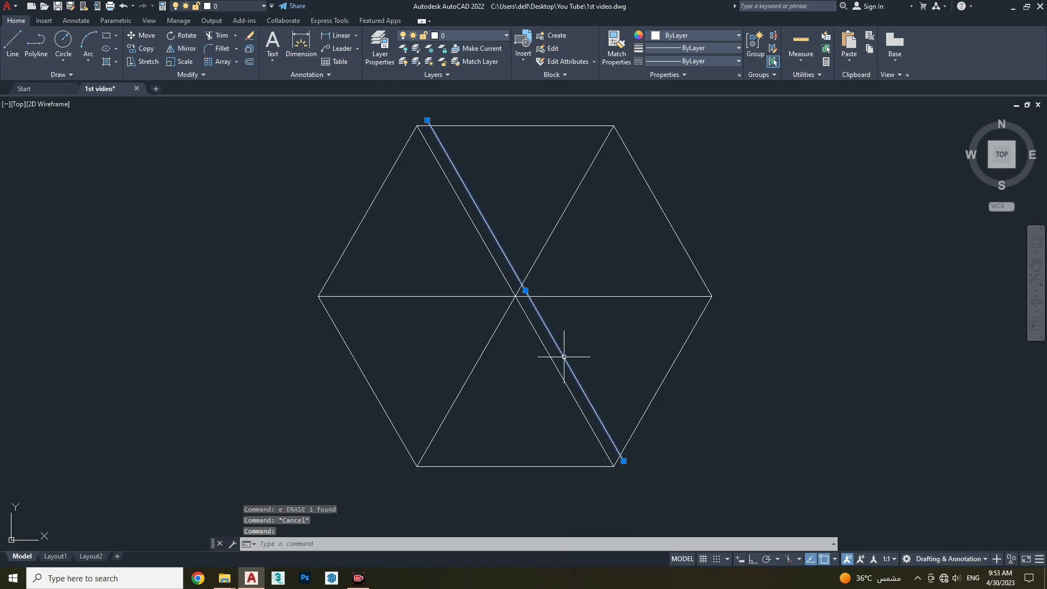
Offset the diagonals by 10 to add a parallel copy beside each
type("o")
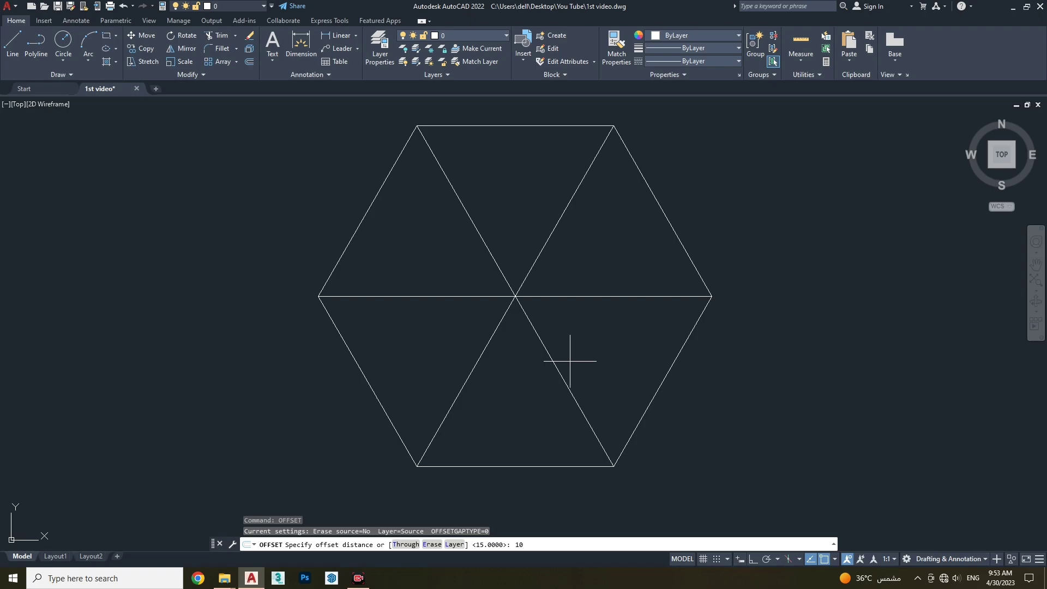
key("Return")
left_click(554, 362)
left_click(509, 401)
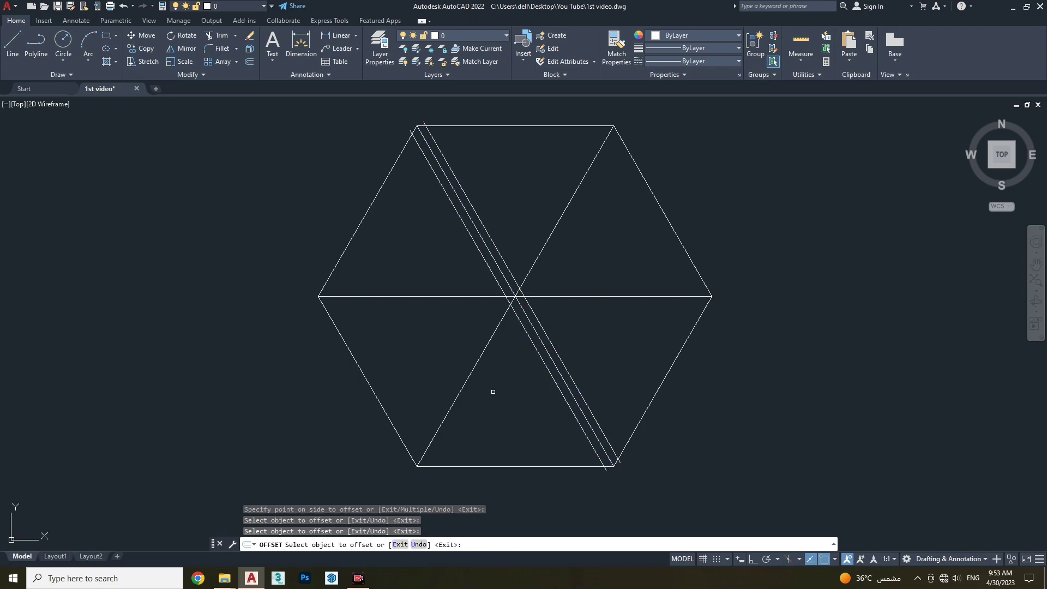
left_click(444, 363)
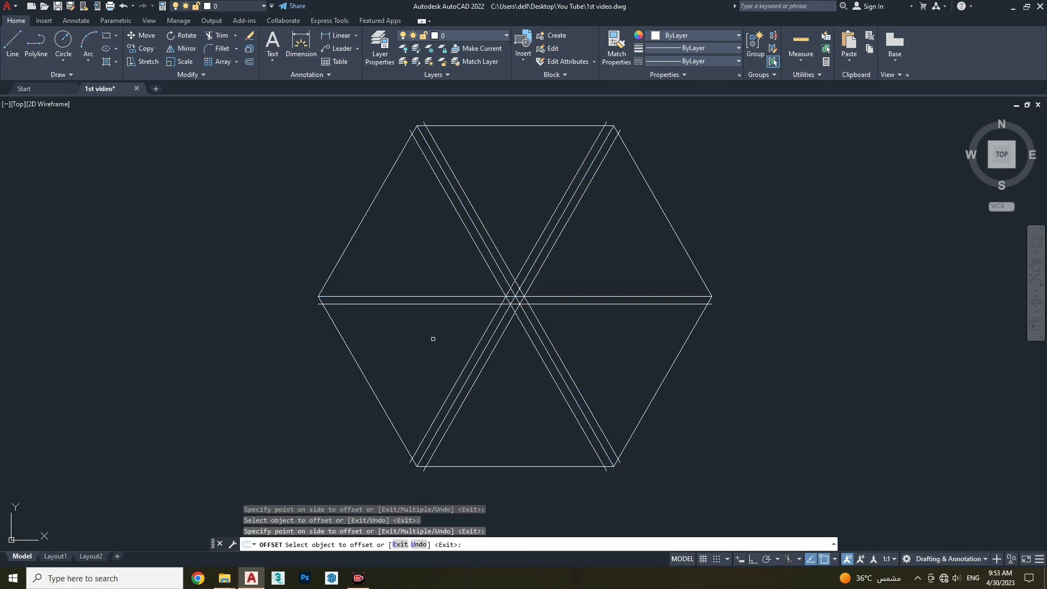
Offset the hexagon outline outward twice, creating two larger concentric outlines
left_click(653, 179)
left_click(677, 207)
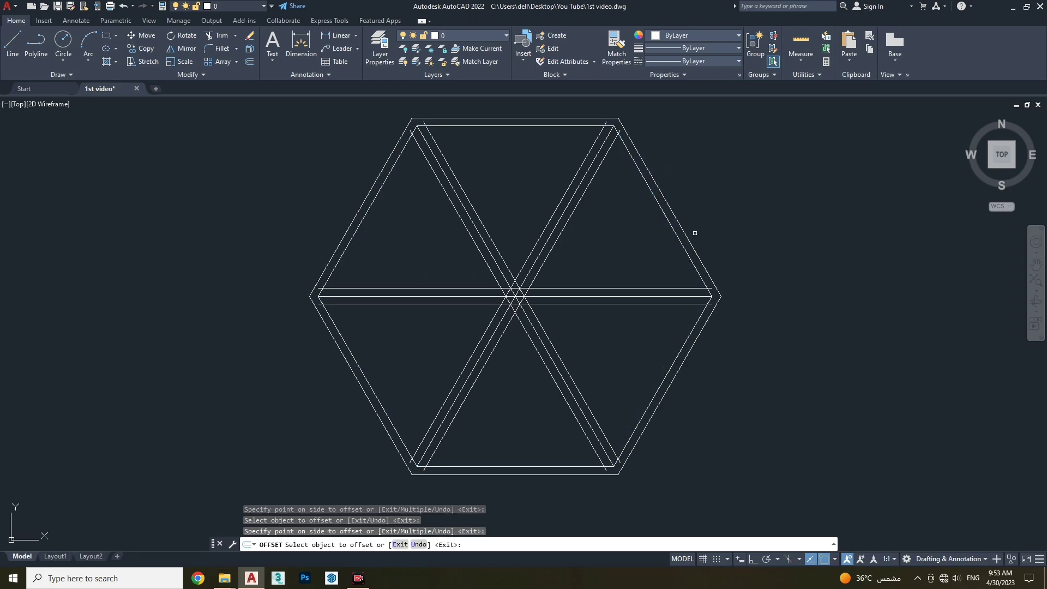
left_click(689, 234)
left_click(774, 217)
scroll(617, 281, "down", 2)
key("Escape")
Erase the three original centre diagonals using a selection window
type("e")
key("Return")
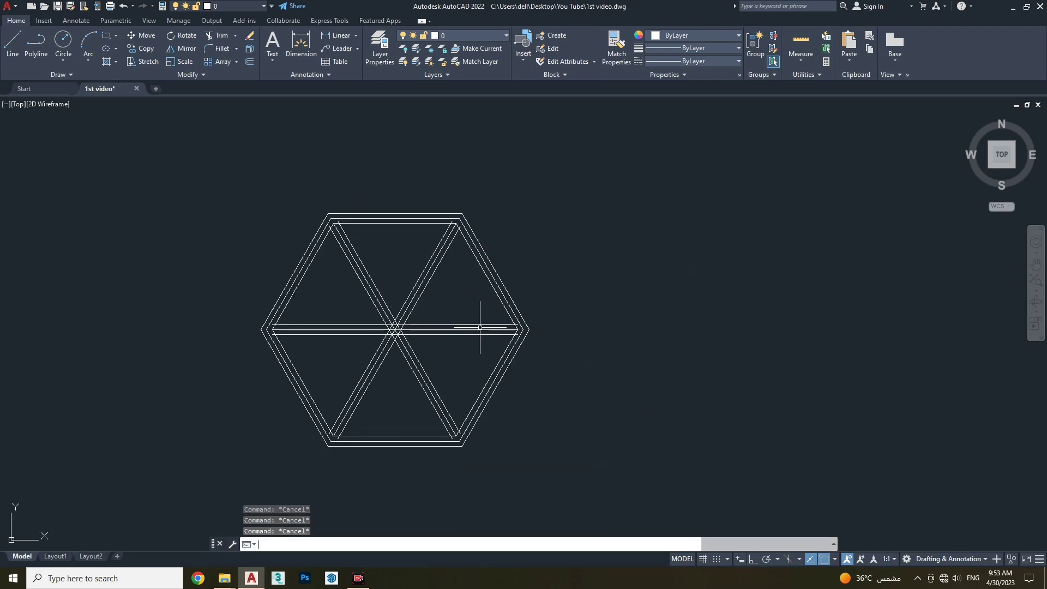
scroll(397, 338, "up", 8)
left_click(366, 254)
left_click(363, 291)
key("Escape")
scroll(363, 291, "down", 5)
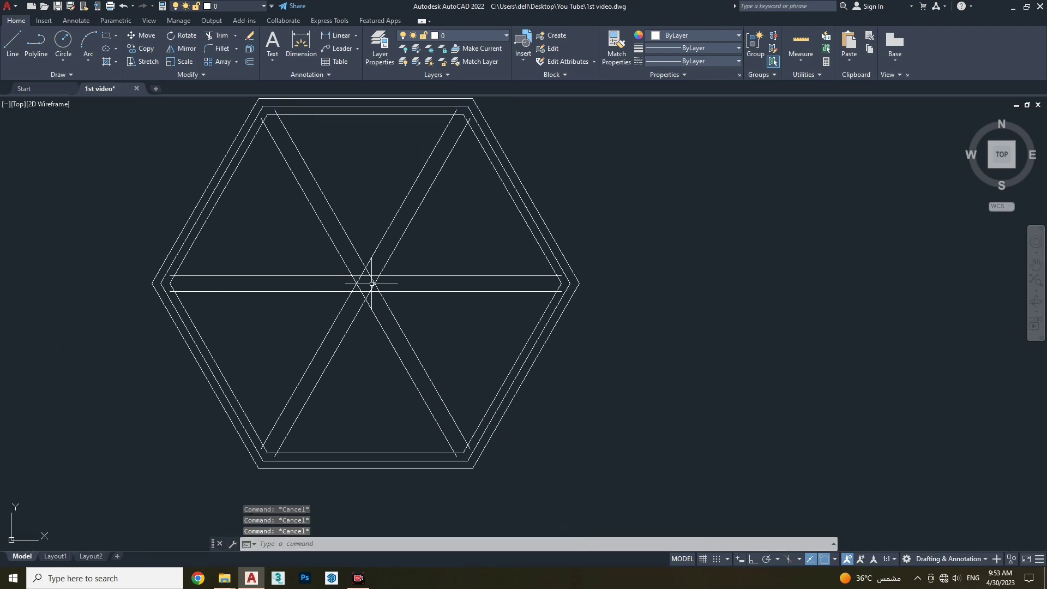
Fence-trim overlapping line ends at the centre crossing and outline corners
type("tr")
key("Return")
scroll(368, 281, "up", 4)
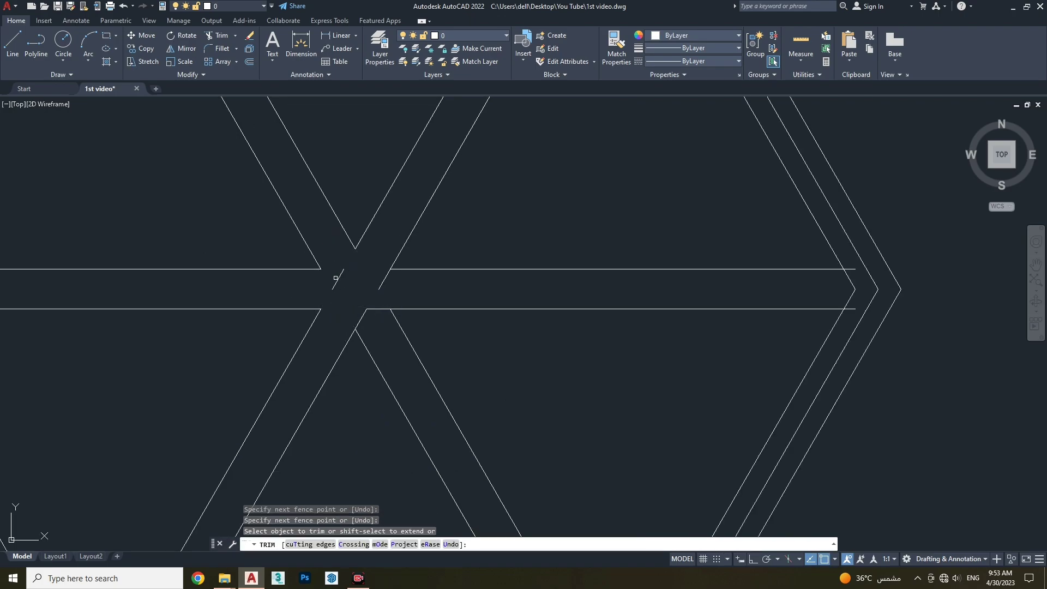
key("Escape")
left_click(338, 278)
key("Return")
scroll(393, 284, "down", 4)
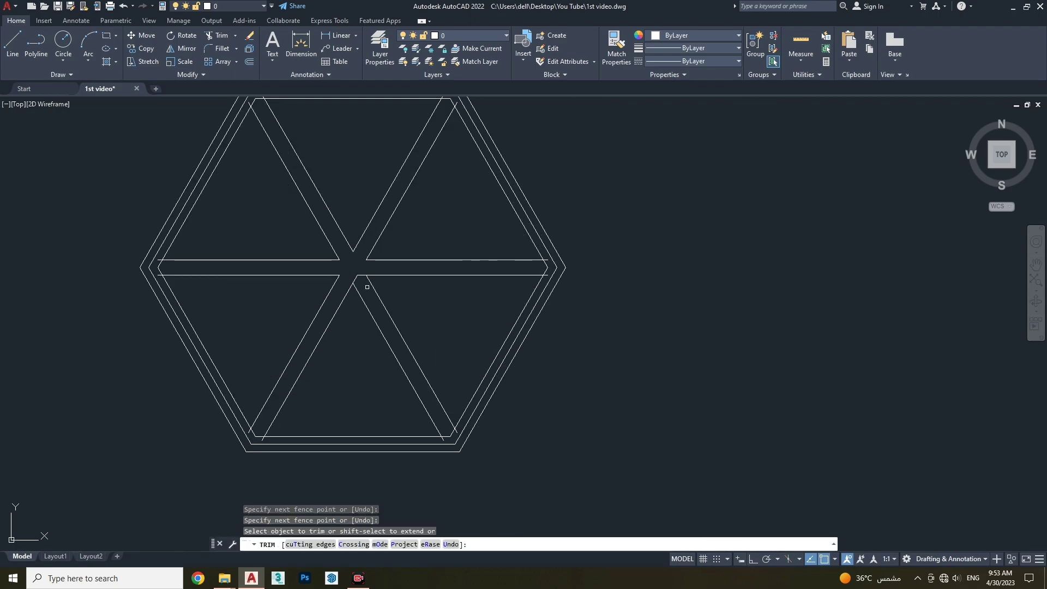
key("Escape")
scroll(480, 279, "up", 6)
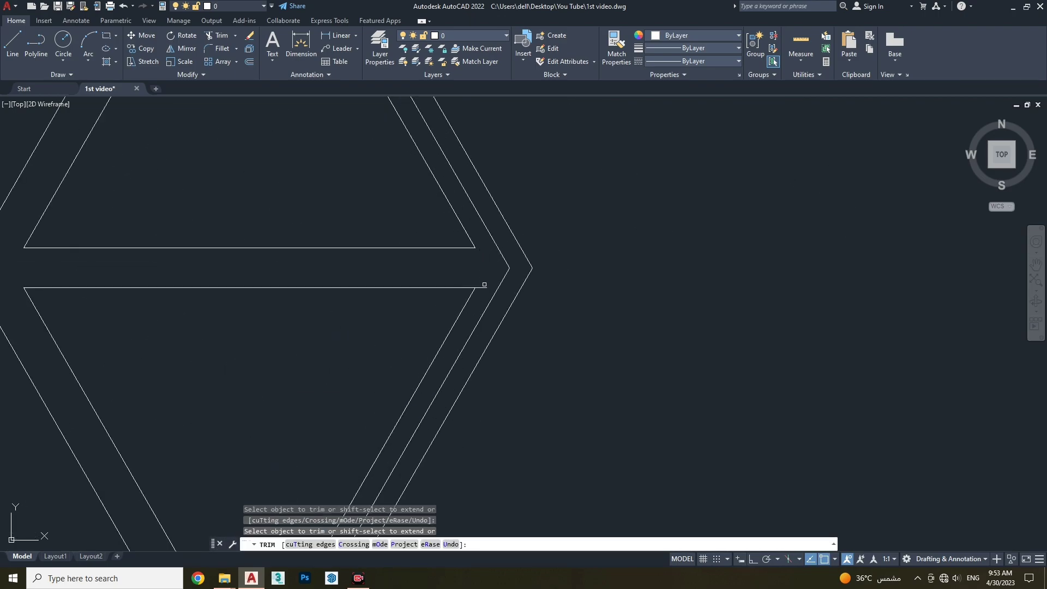
scroll(485, 285, "down", 5)
Place a vertical construction line through the hexagon's centre
key("Escape")
type("xl")
key("Return")
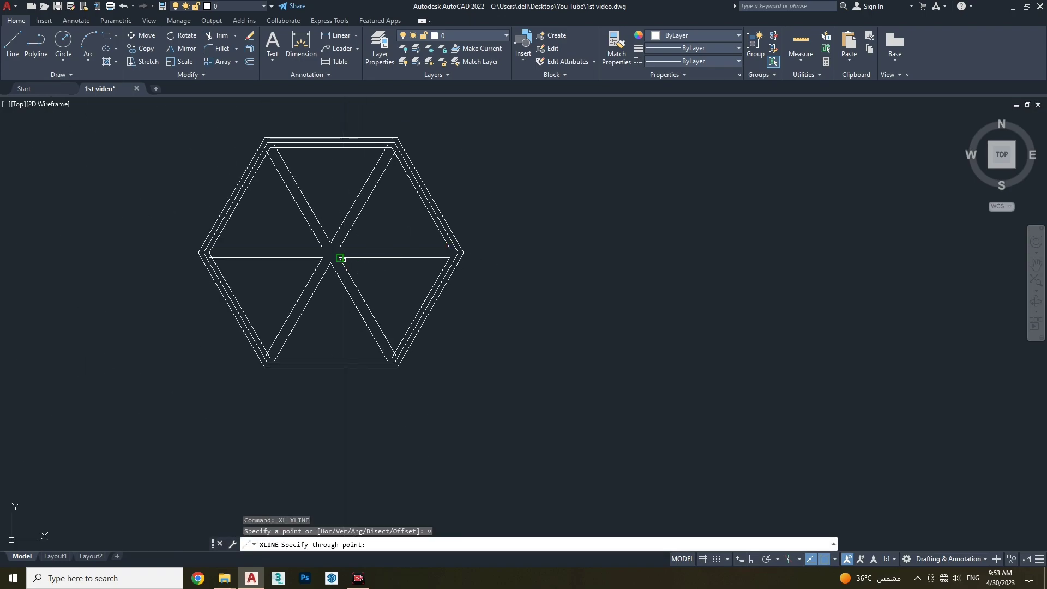
left_click(330, 258)
key("Escape")
key("Escape")
Fence-trim away the left half and delete the leftover left outline
type("r")
key("Return")
left_click(321, 392)
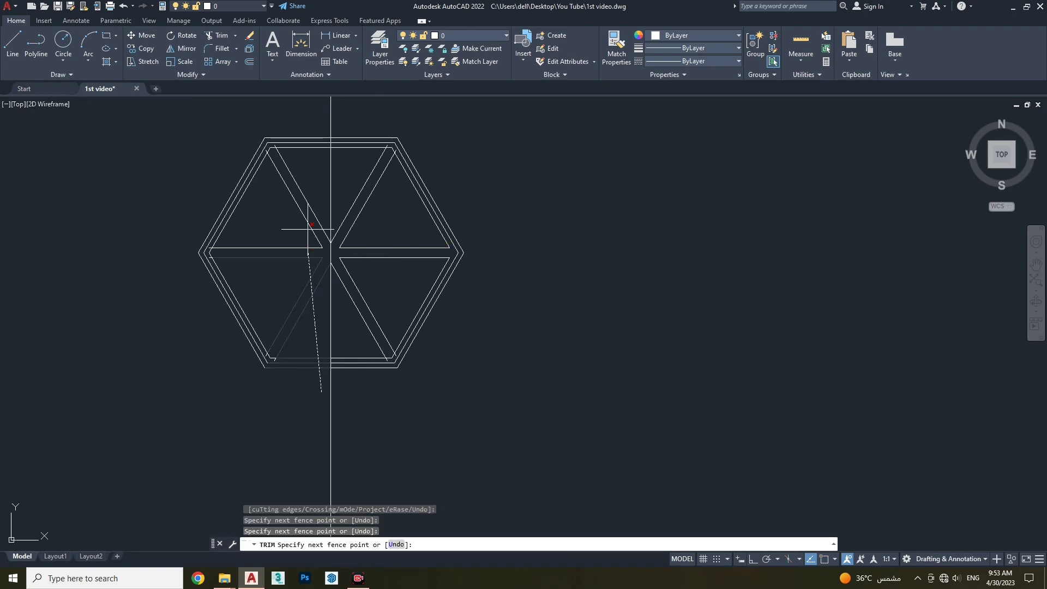
left_click(320, 161)
key("Return")
key("Escape")
key("Delete")
scroll(386, 351, "up", 5)
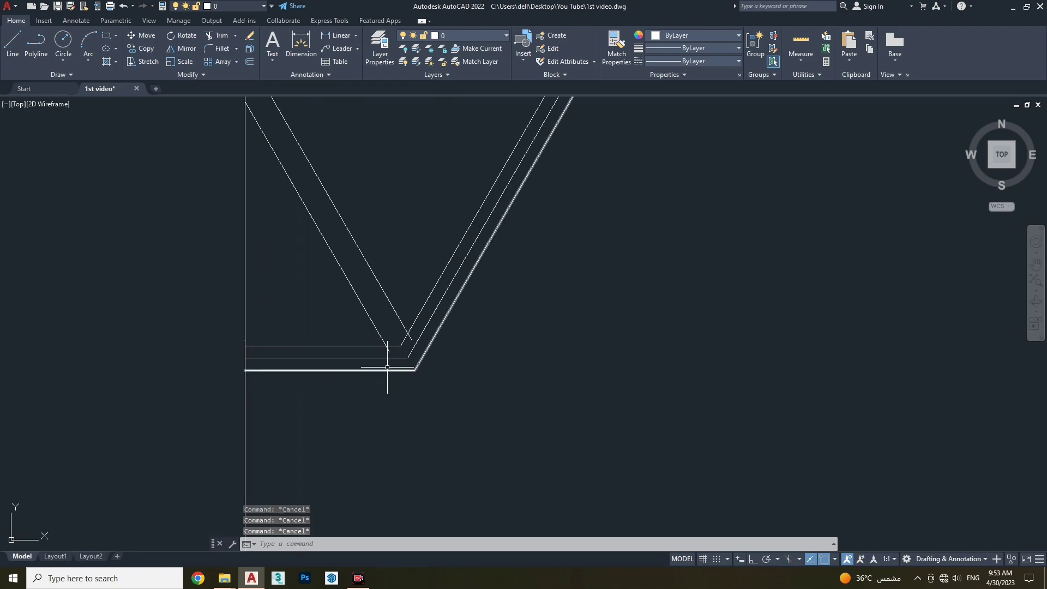
Trim the leftover lines at the bottom corner
type("tr")
key("Return")
scroll(392, 350, "up", 2)
key("Return")
scroll(479, 313, "down", 5)
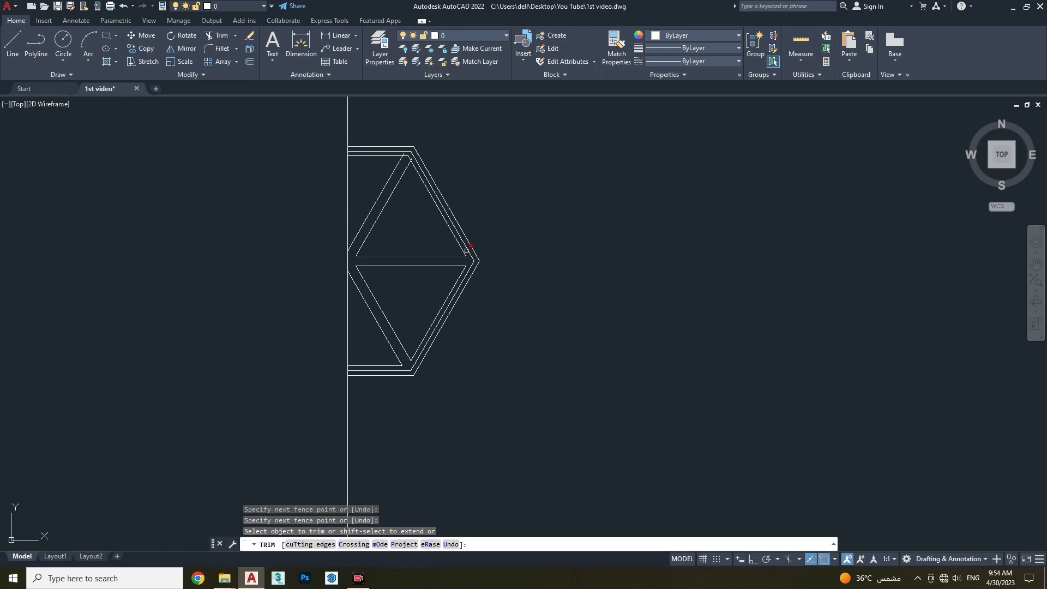
scroll(387, 231, "up", 5)
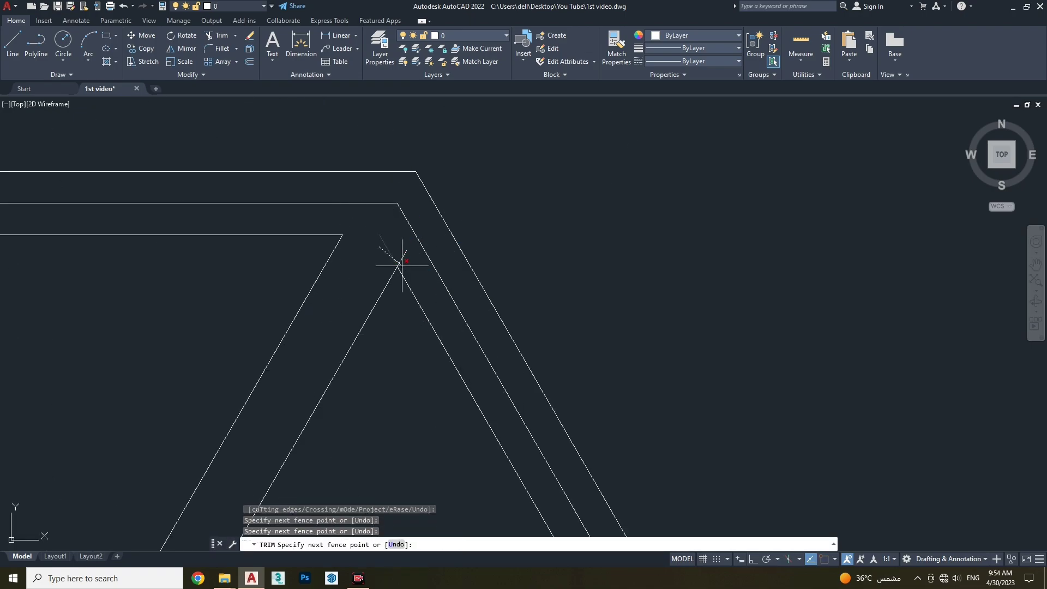
key("Escape")
key("Escape")
scroll(431, 234, "down", 3)
scroll(480, 186, "down", 3)
Mirror the whole right half across a vertical axis, keeping the original
left_click(451, 175)
left_click(351, 367)
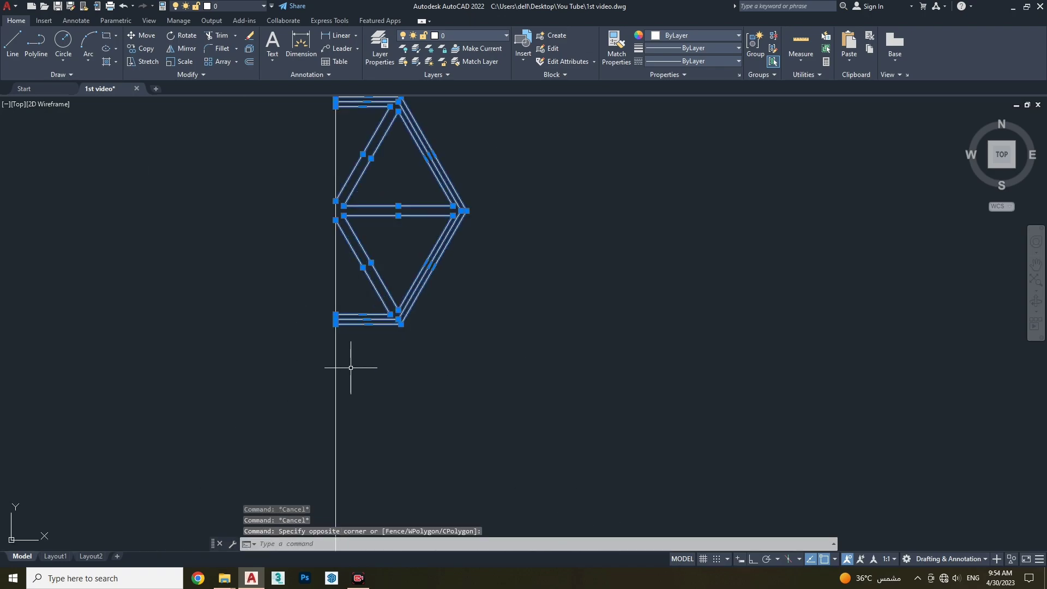
type("i")
key("Return")
scroll(356, 366, "up", 5)
left_click(344, 318)
key("F8")
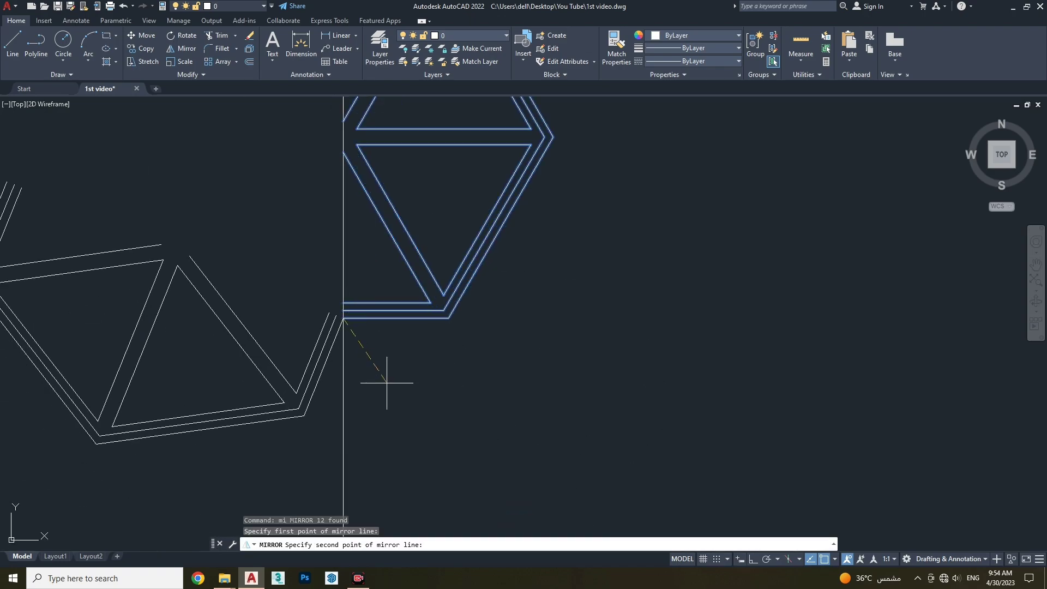
left_click(385, 387)
key("Return")
Erase the vertical construction line
left_click(343, 409)
type("e")
key("Return")
key("Escape")
key("Escape")
scroll(387, 425, "down", 2)
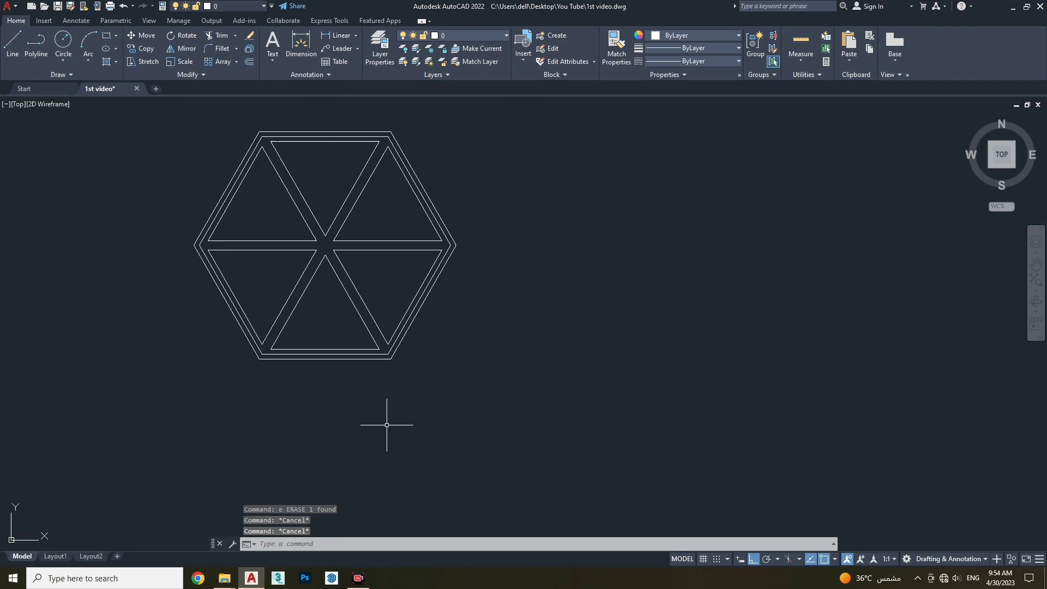
scroll(434, 391, "down", 2)
key("Escape")
Window-select the whole hexagon motif and copy it vertex-to-vertex beside the original
scroll(378, 312, "up", 4)
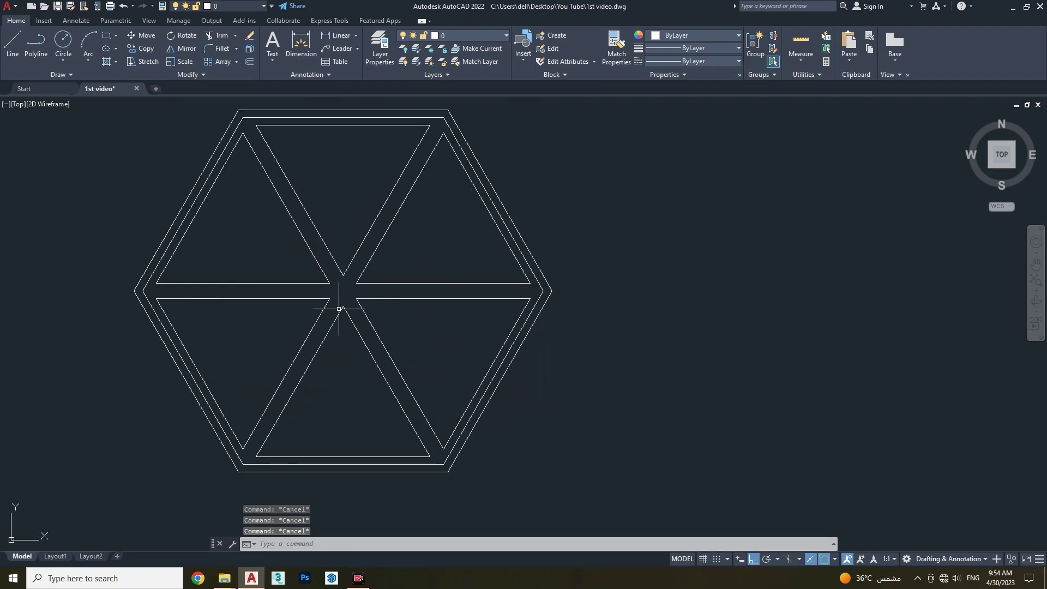
scroll(283, 336, "down", 4)
left_click(434, 407)
left_click(283, 335)
key("Return")
scroll(262, 387, "up", 4)
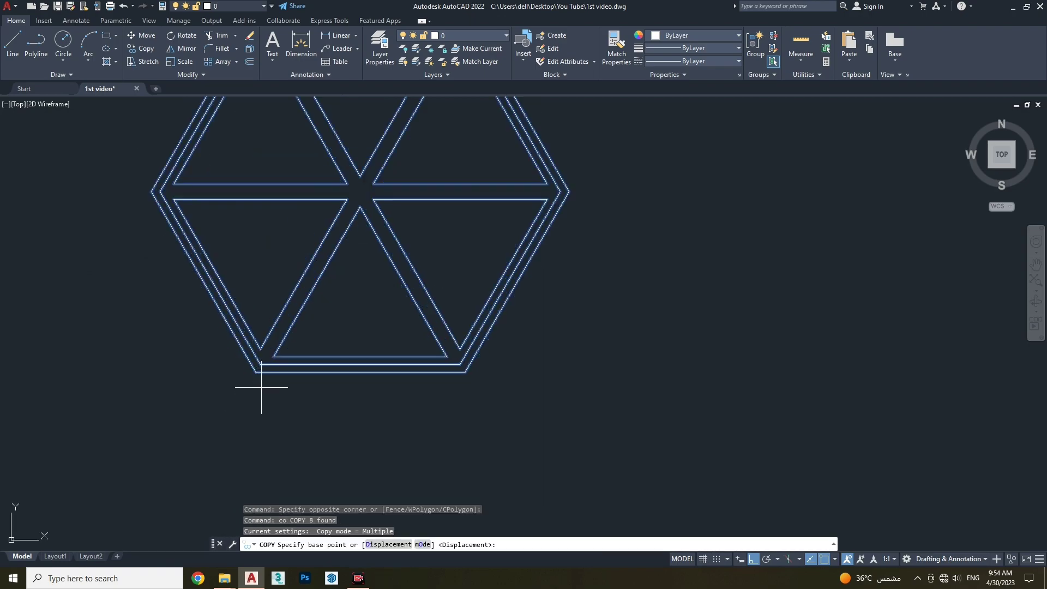
left_click(261, 364)
scroll(480, 278, "down", 2)
scroll(475, 382, "up", 2)
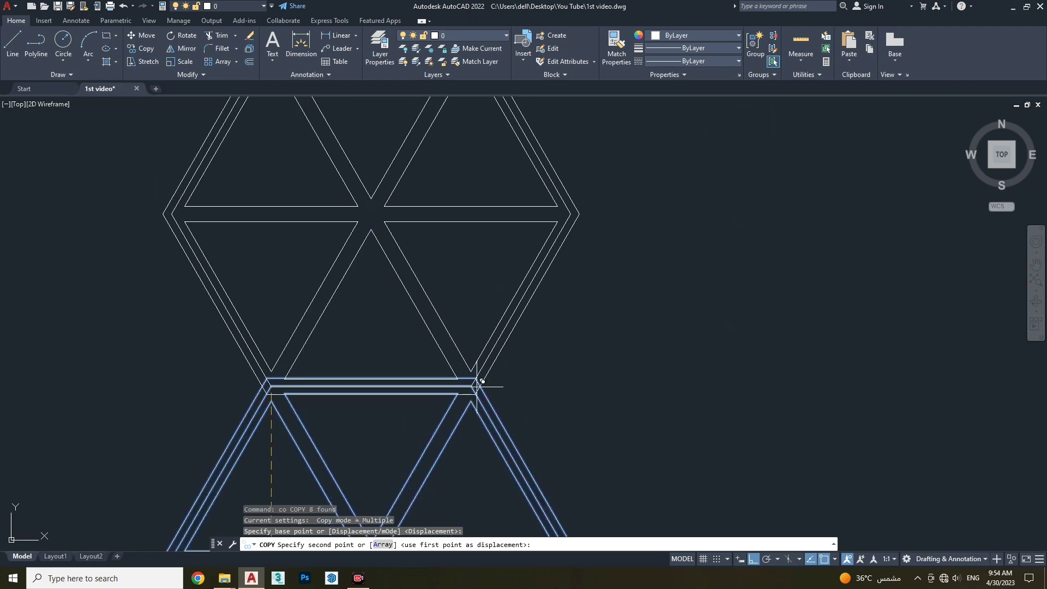
left_click(471, 386)
key("Escape")
key("Escape")
key("Escape")
Select the upper hexagon and start a COPY (co), then abandon it after picking a base point
scroll(467, 414, "down", 4)
scroll(373, 315, "up", 2)
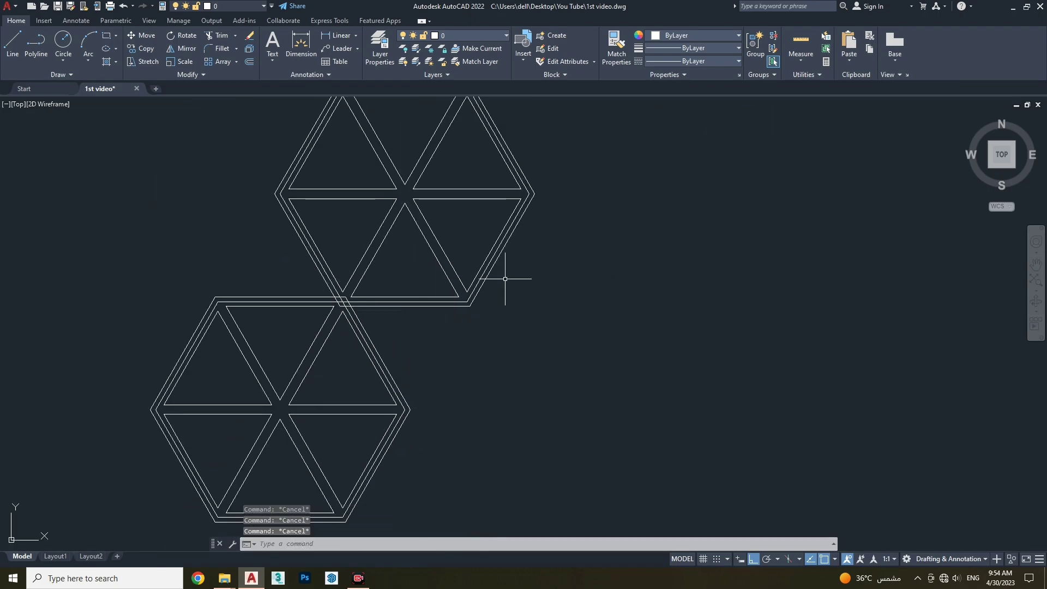
scroll(505, 278, "down", 2)
left_click(528, 293)
left_click(334, 145)
scroll(510, 285, "up", 2)
type("co")
key("Return")
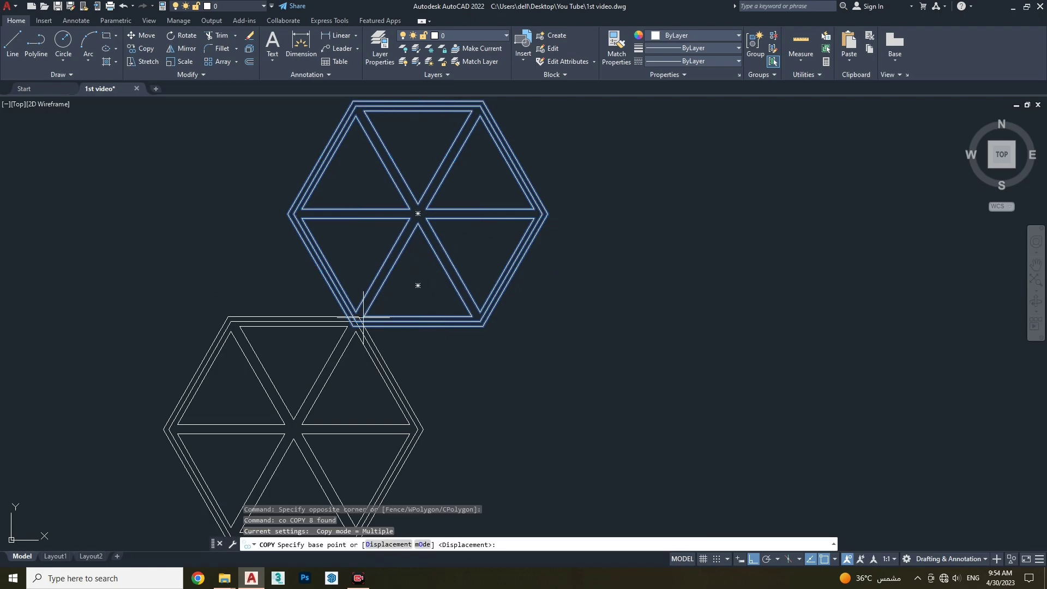
scroll(364, 316, "up", 2)
scroll(354, 308, "down", 2)
left_click(289, 208)
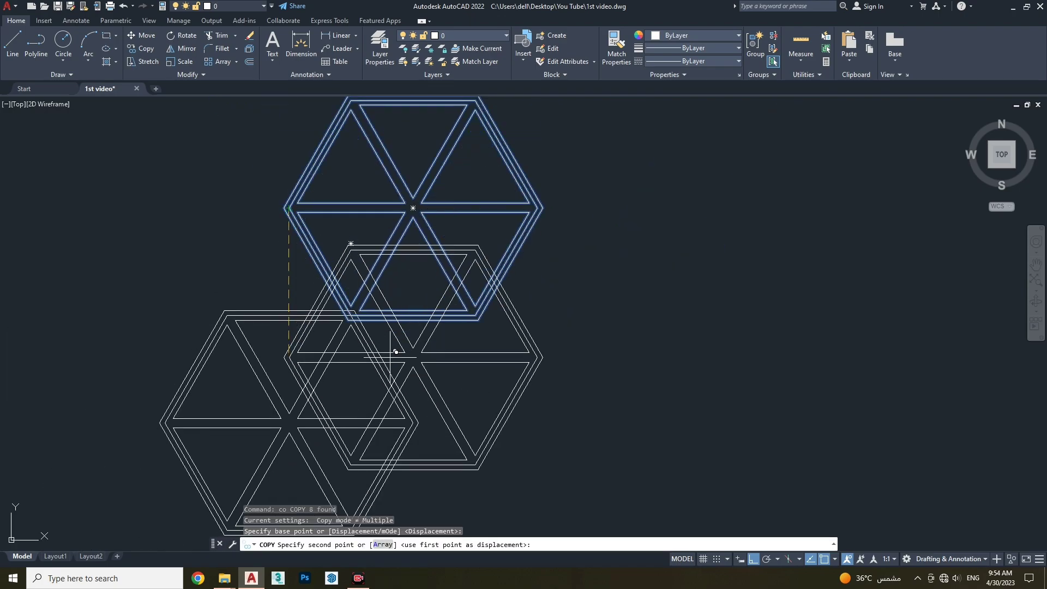
key("Escape")
key("Escape")
Reselect the upper hexagon, anchor a copy at its top-left corner, then cancel
scroll(426, 245, "down", 2)
scroll(488, 287, "down", 2)
scroll(480, 251, "up", 2)
left_click(479, 241)
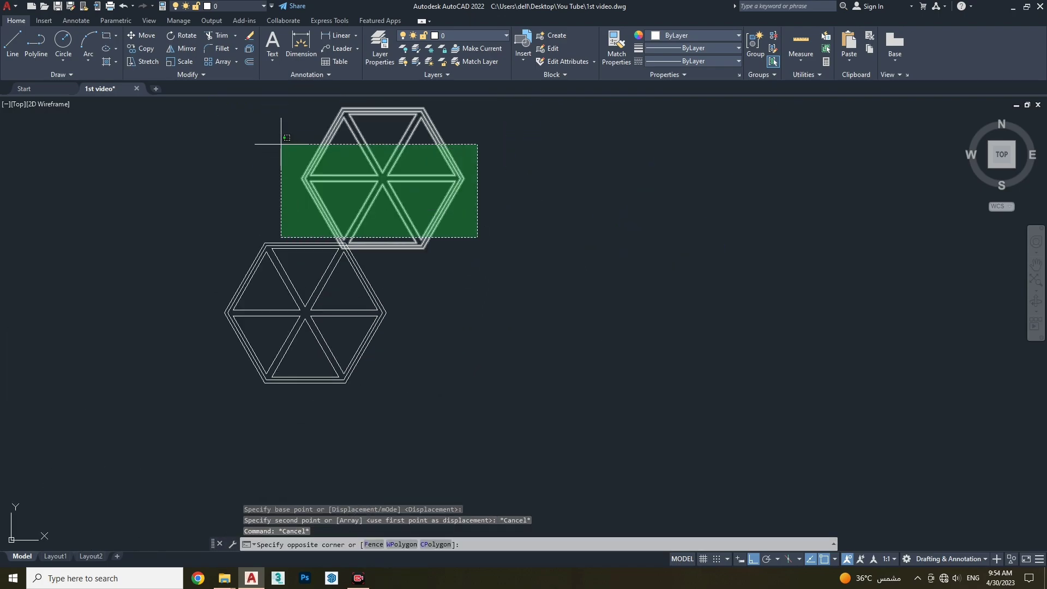
left_click(281, 145)
scroll(433, 200, "up", 2)
type("o")
key("Return")
scroll(469, 273, "down", 2)
scroll(376, 256, "up", 2)
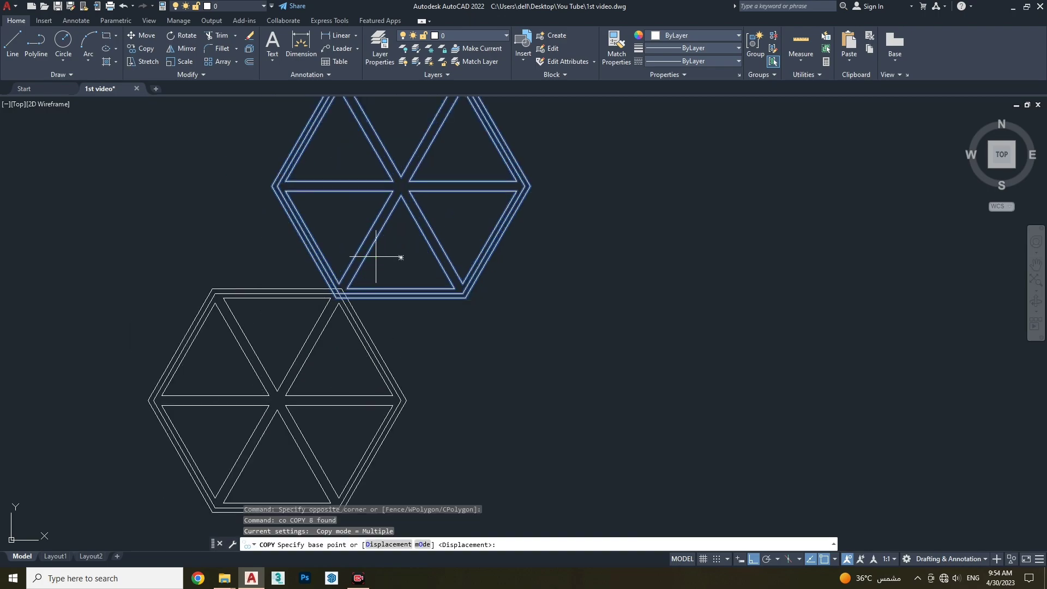
scroll(443, 240, "down", 2)
left_click(378, 141)
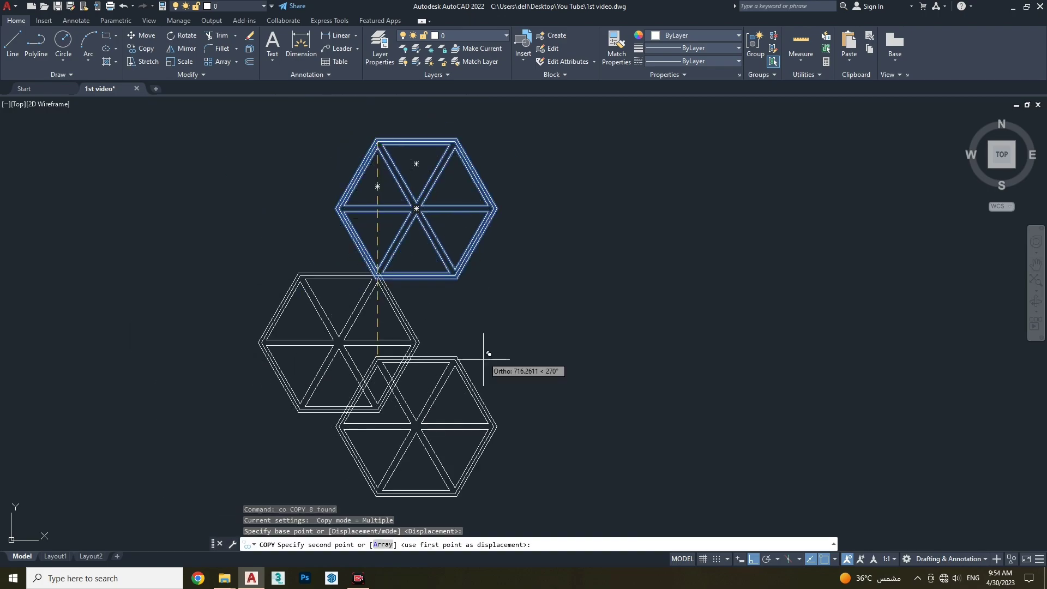
key("Escape")
Erase the misplaced upper hexagon
left_click(491, 176)
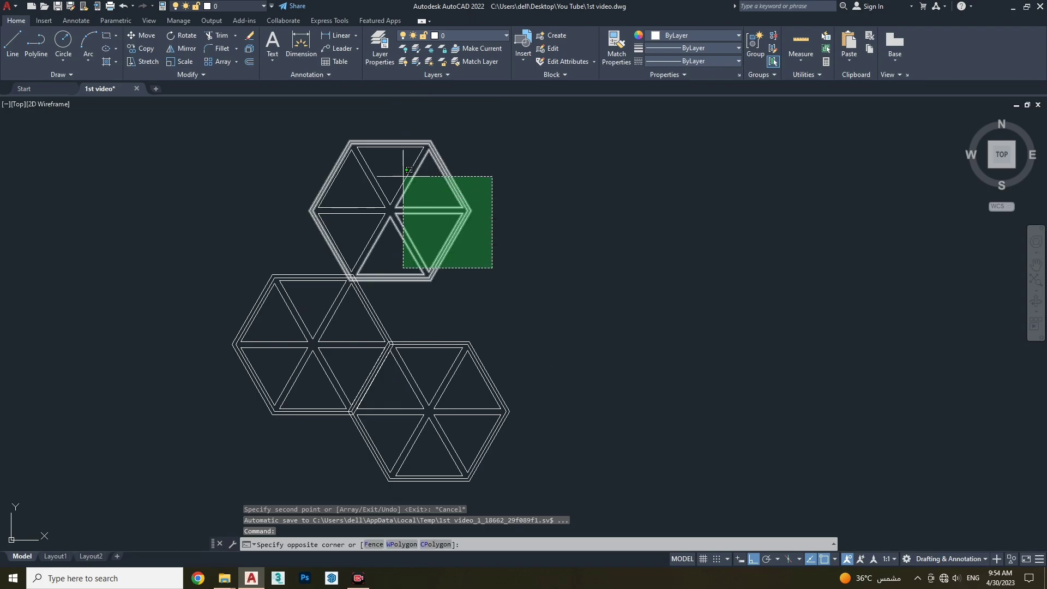
left_click(398, 269)
type("e")
key("Return")
scroll(543, 304, "up", 2)
Copy the lower hexagon, anchoring it at its top-right corner
left_click(380, 475)
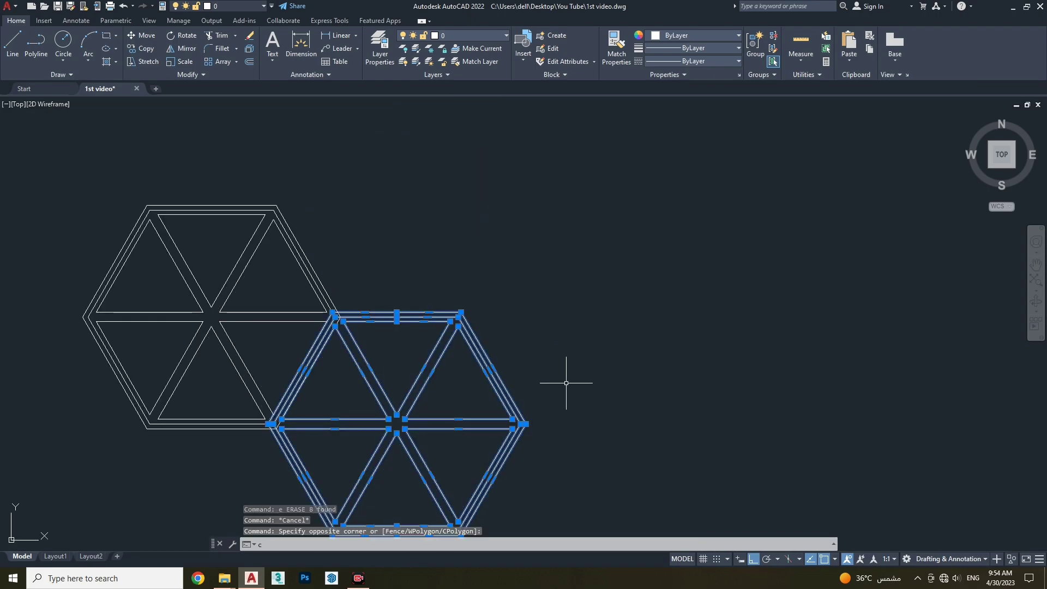
type("o")
key("Return")
scroll(350, 304, "down", 2)
scroll(343, 355, "up", 2)
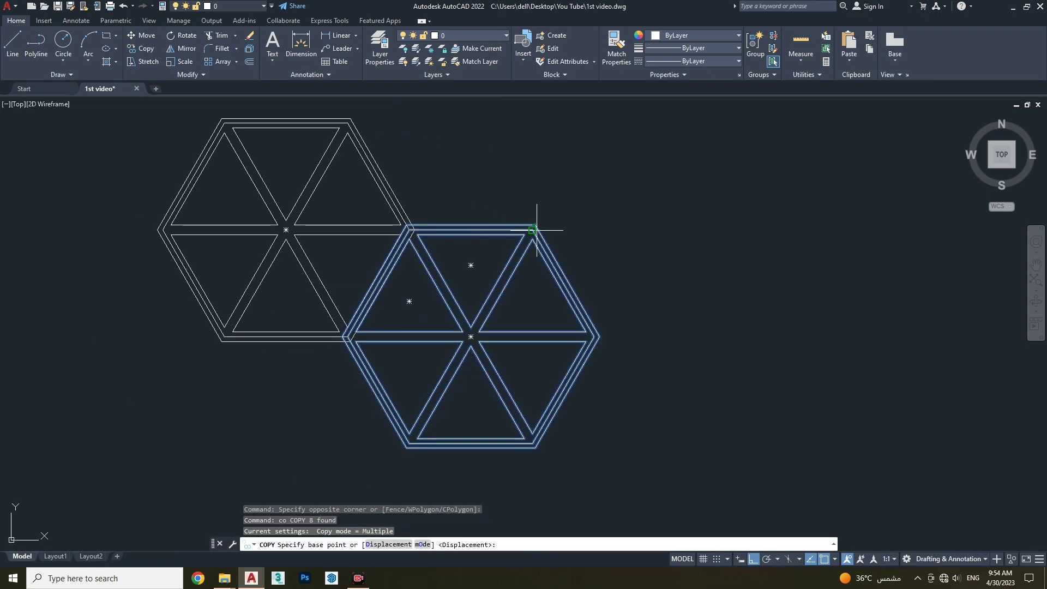
left_click(532, 230)
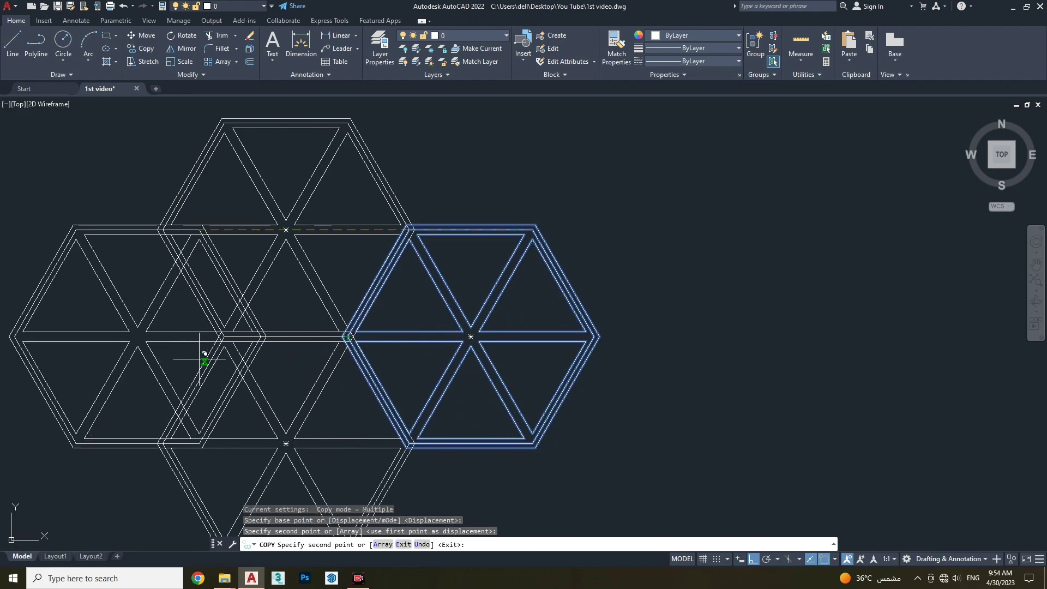
Copy the right hexagon from its left corner to the left side of the pattern
left_click(568, 385)
left_click(444, 293)
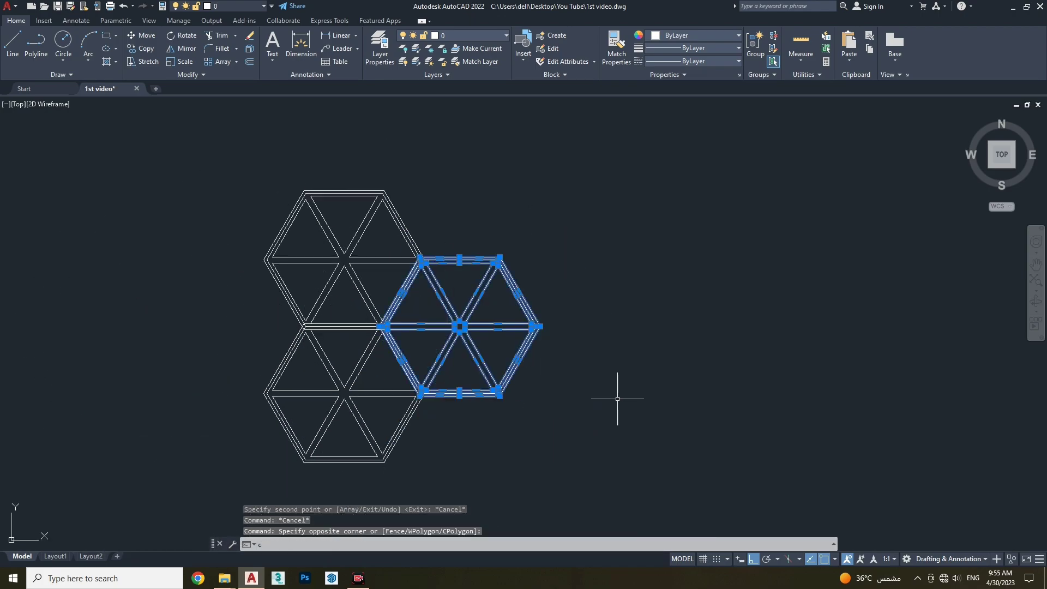
type("co")
key("Return")
scroll(543, 334, "up", 2)
left_click(540, 321)
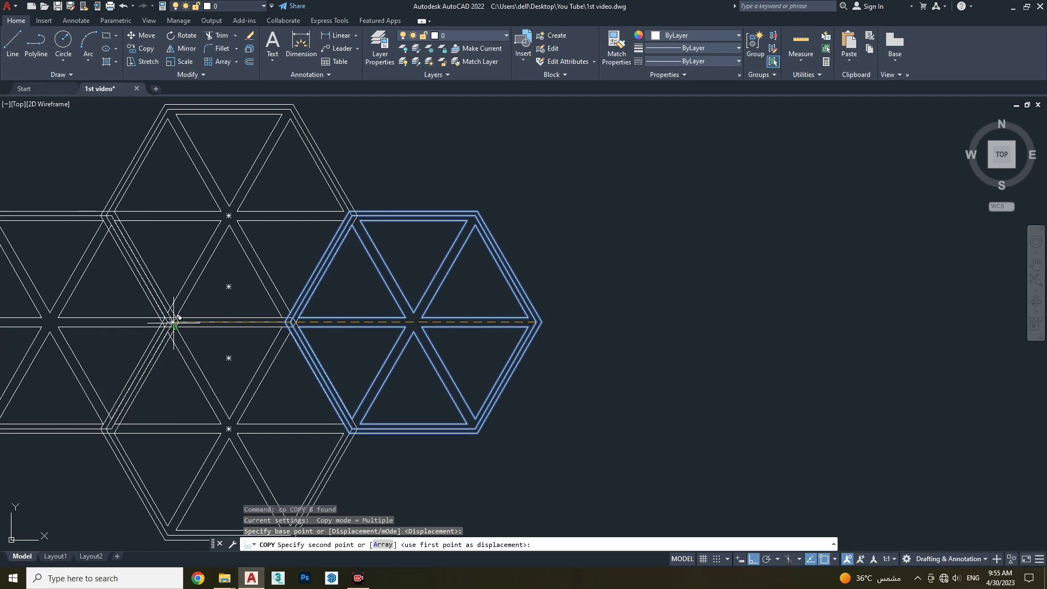
left_click(202, 316)
key("Escape")
scroll(261, 360, "down", 3)
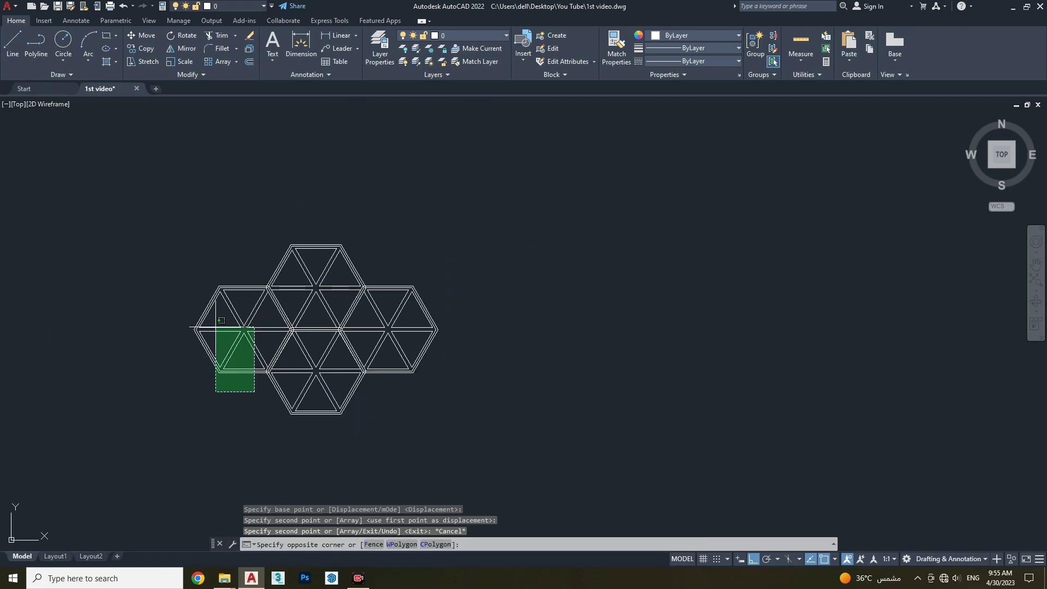
Copy the leftmost hexagon from its top-right corner to the bottom of the pattern
left_click_drag(253, 327, 239, 383)
type("co")
key("Return")
scroll(275, 321, "up", 4)
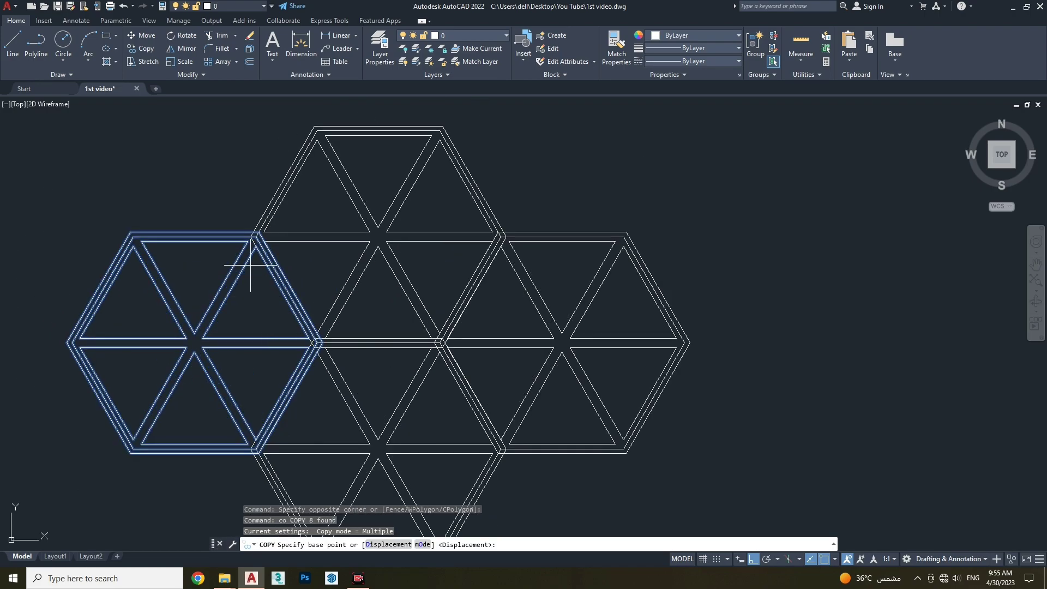
left_click(255, 237)
scroll(256, 306, "up", 3)
left_click(250, 218)
scroll(327, 273, "down", 3)
key("Escape")
Copy the lower-left hexagon into the slot on its right
left_click(453, 326)
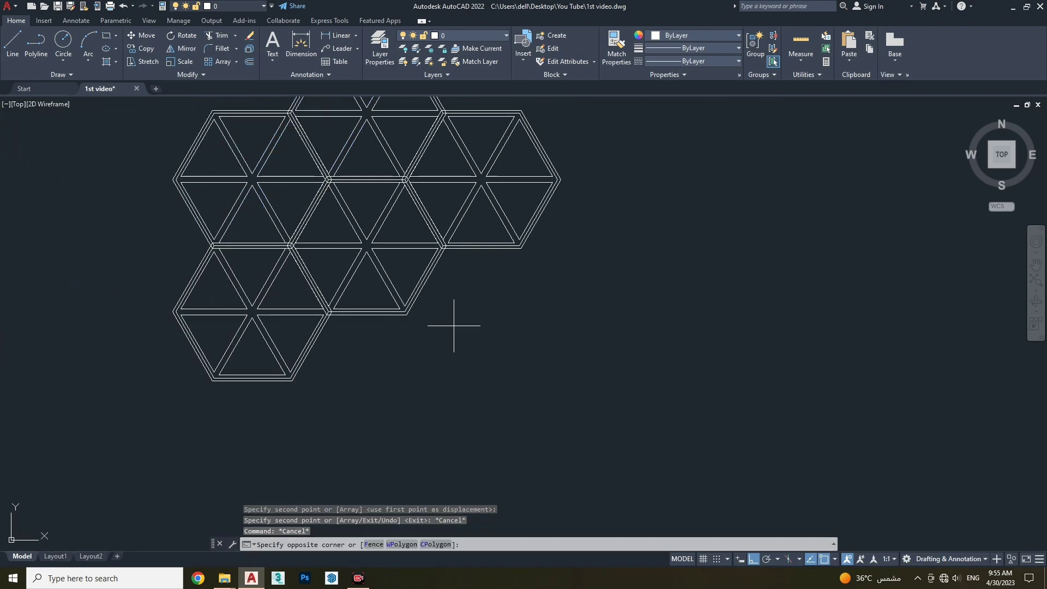
key("Escape")
left_click(311, 401)
left_click(241, 370)
type("o")
key("Return")
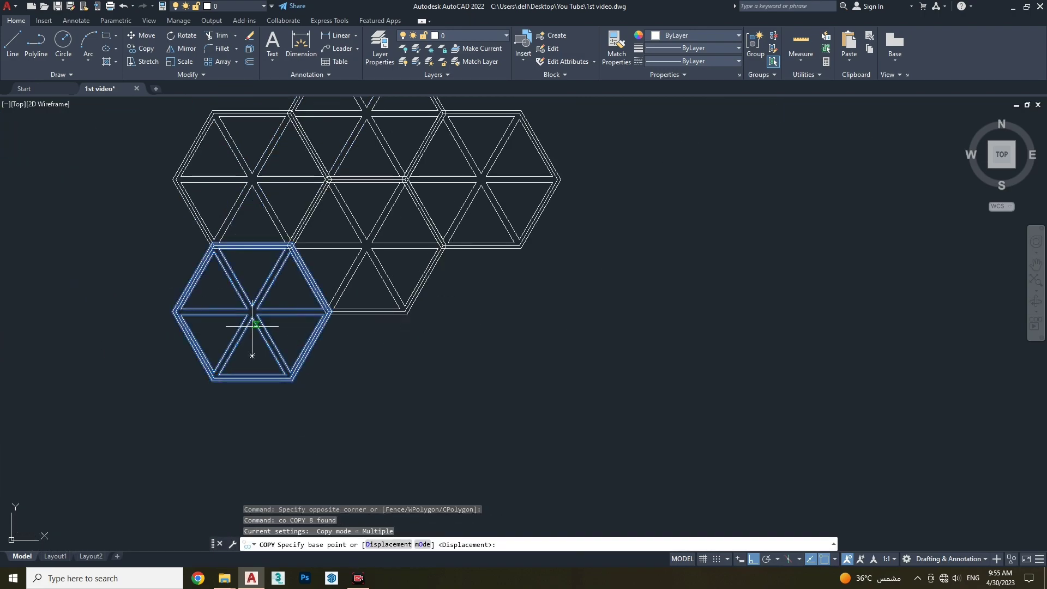
scroll(218, 265, "up", 4)
scroll(327, 305, "down", 1)
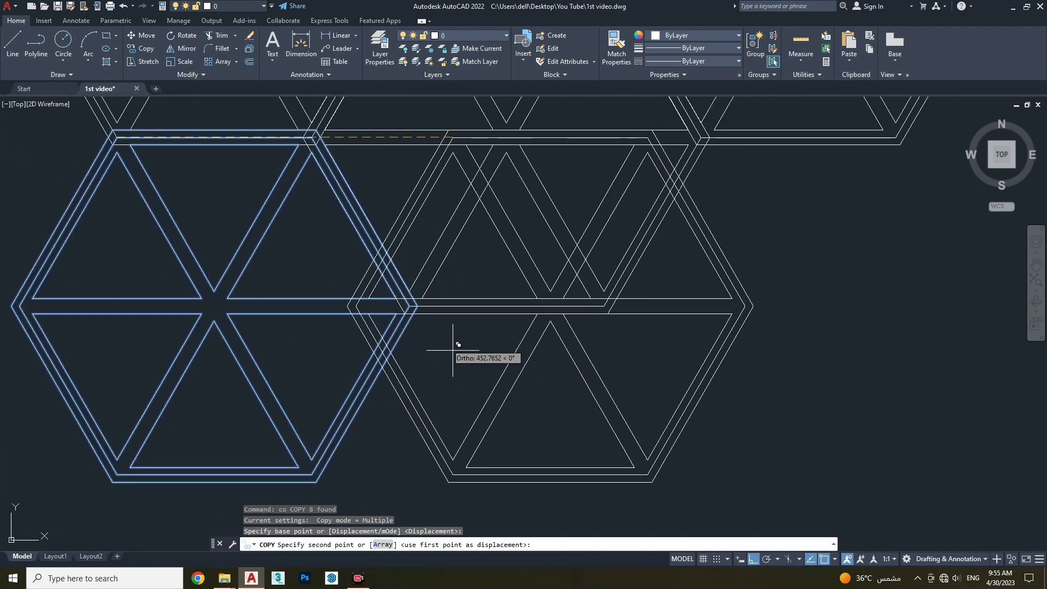
left_click(410, 304)
scroll(452, 320, "up", 2)
key("Escape")
scroll(473, 374, "down", 4)
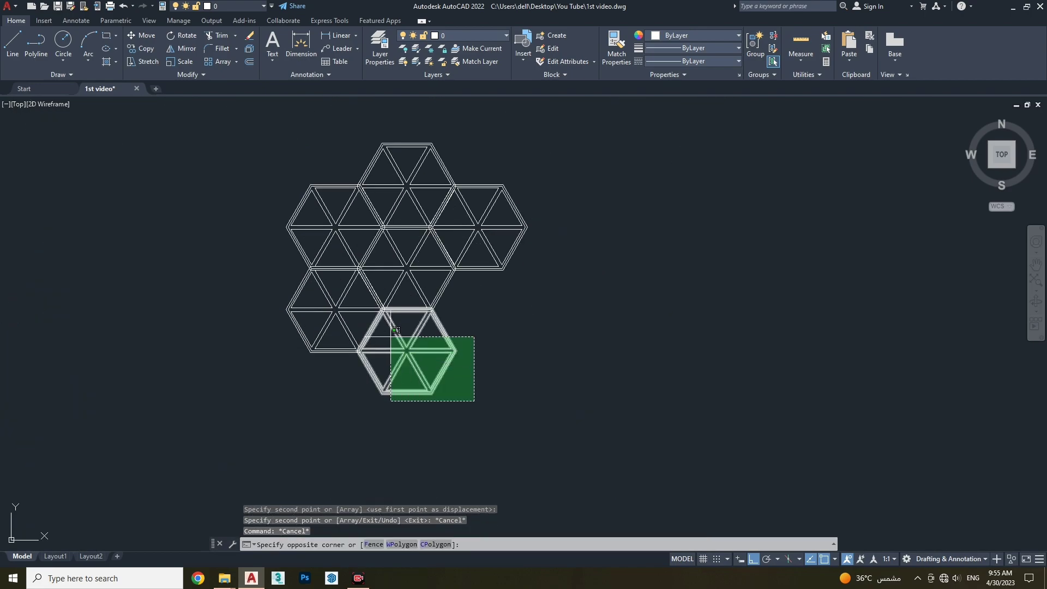
Copy the bottom hexagon from its top-left corner up against the upper row
left_click(391, 337)
key("Return")
scroll(391, 334, "up", 4)
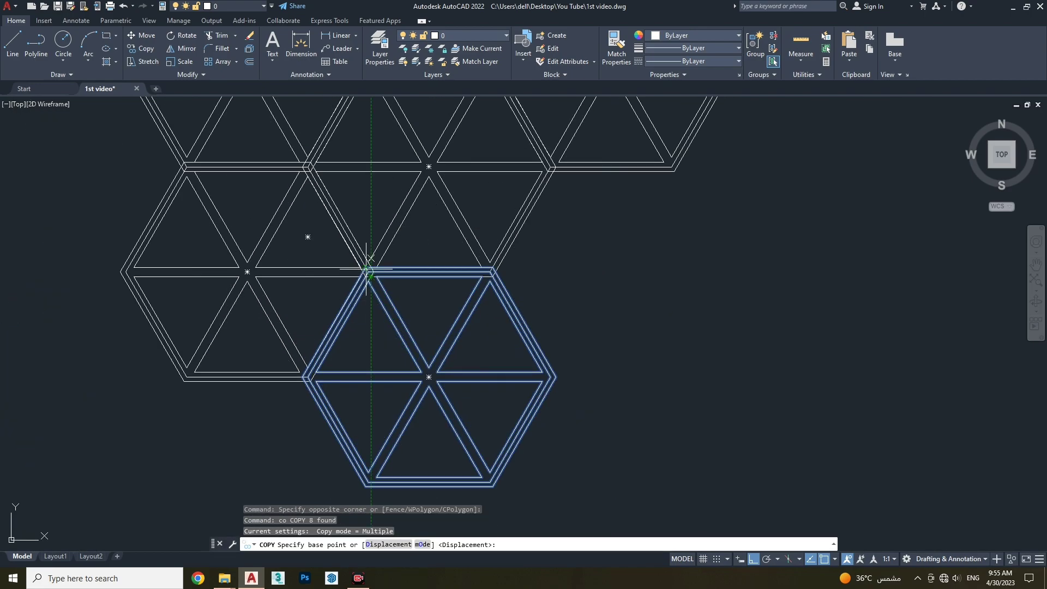
left_click(368, 271)
scroll(369, 271, "up", 3)
scroll(262, 303, "down", 3)
scroll(436, 235, "up", 4)
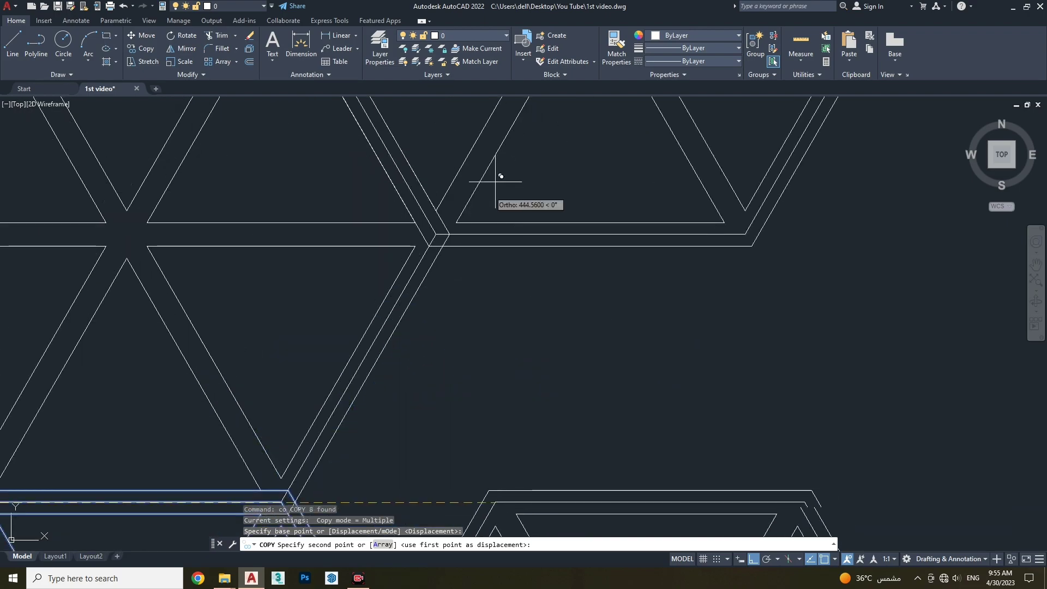
left_click(436, 235)
scroll(437, 234, "down", 5)
scroll(382, 245, "down", 2)
key("Escape")
key("Escape")
Copy the right-hand hexagon from its bottom-left corner into the next lattice position
left_click_drag(480, 339, 395, 196)
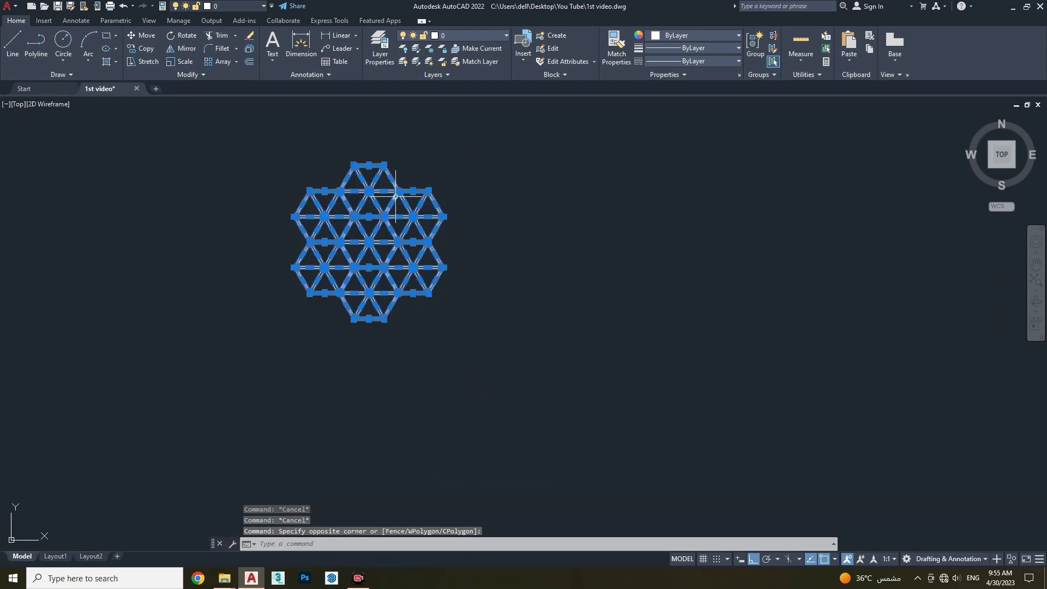
key("Escape")
key("Escape")
scroll(445, 284, "up", 4)
left_click_drag(444, 304, 381, 234)
type("c")
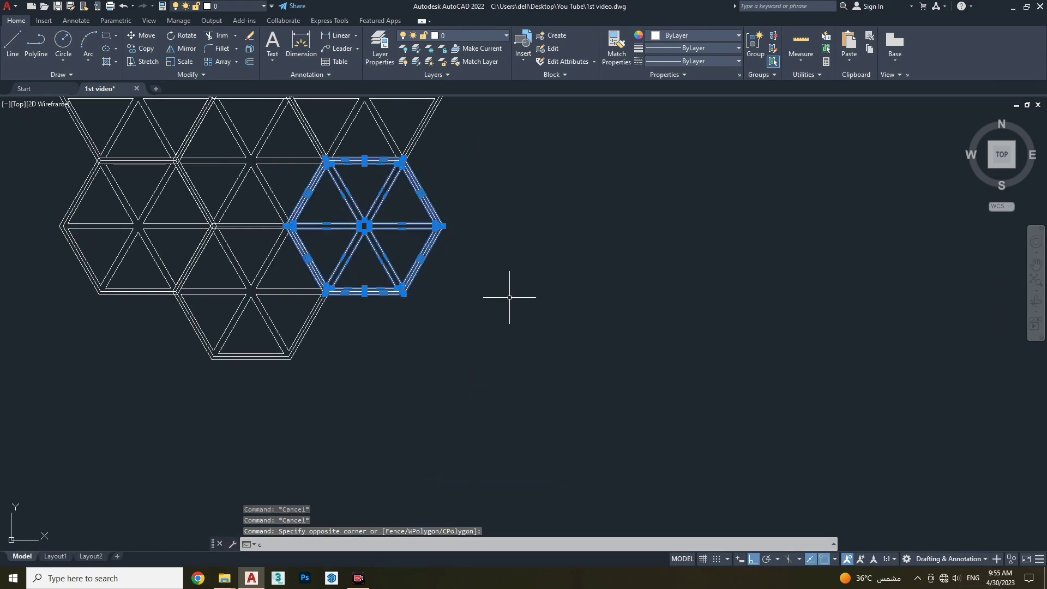
type("o")
key("Return")
scroll(331, 173, "up", 4)
left_click(305, 143)
scroll(340, 234, "down", 4)
scroll(351, 316, "up", 4)
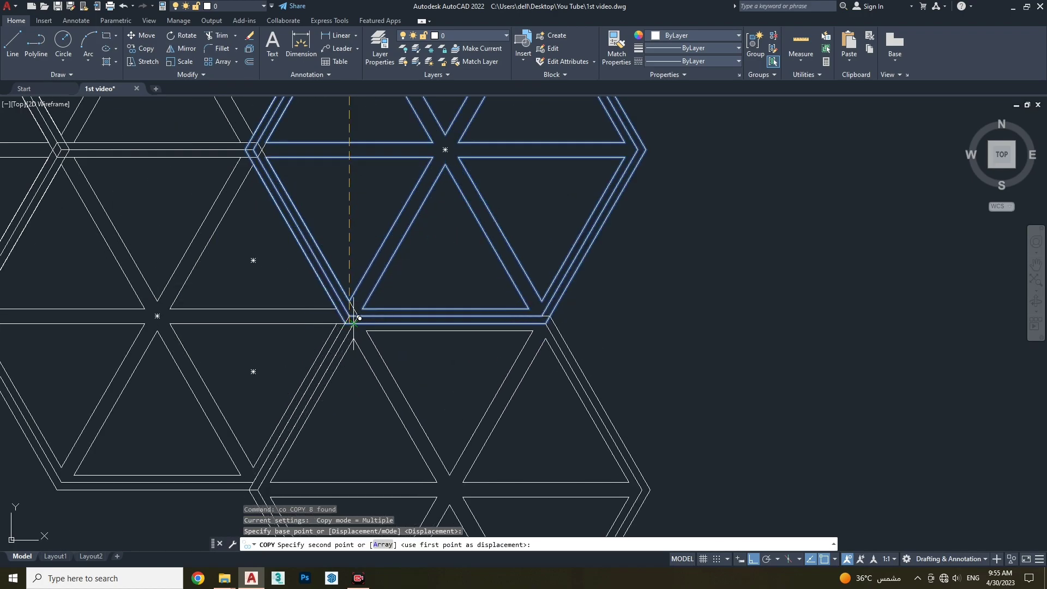
left_click(349, 312)
key("Escape")
scroll(455, 284, "down", 7)
scroll(455, 284, "up", 3)
Select the bottom-right hexagon and start a copy from its reference corner
left_click_drag(415, 256, 538, 381)
scroll(557, 308, "up", 2)
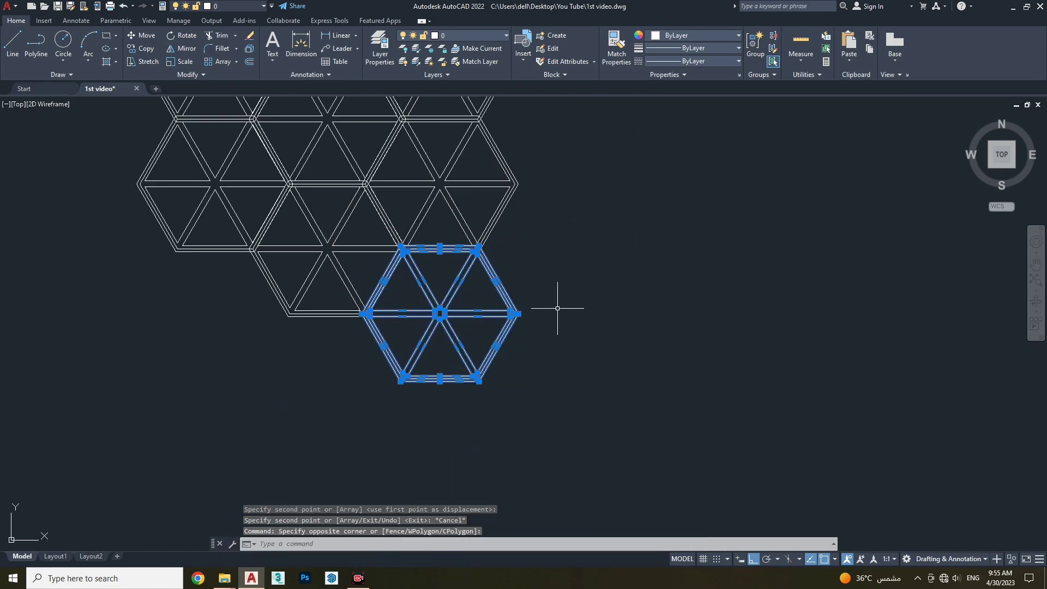
type("o")
key("Return")
scroll(474, 262, "up", 4)
left_click(486, 224)
scroll(480, 237, "down", 4)
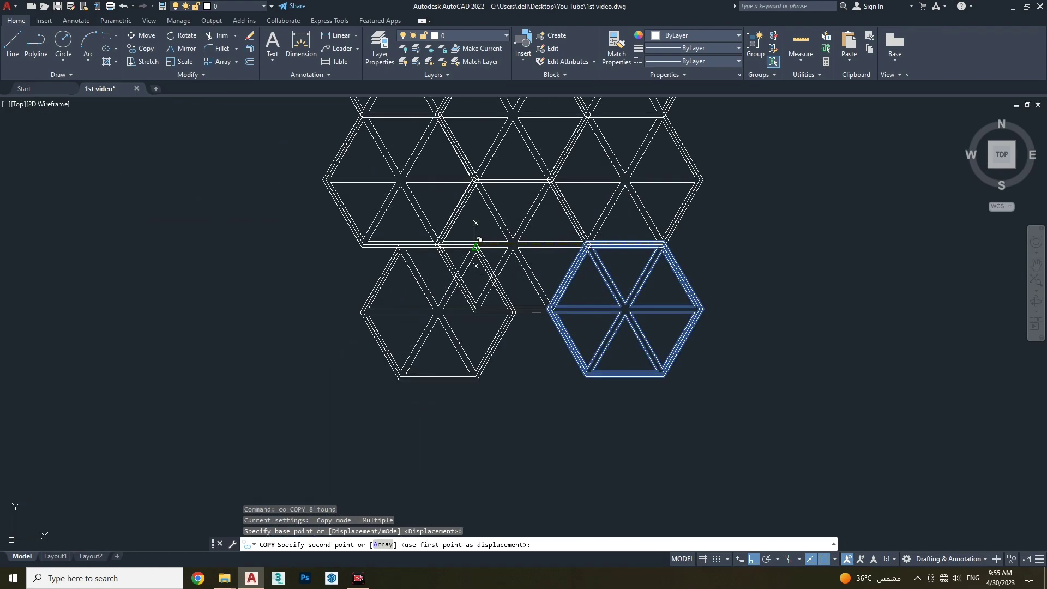
scroll(423, 242, "up", 2)
scroll(423, 242, "up", 4)
scroll(425, 246, "down", 7)
Copy the upper-right hexagon unit from its bottom-left corner onto the top of the lattice
key("Escape")
scroll(425, 240, "down", 3)
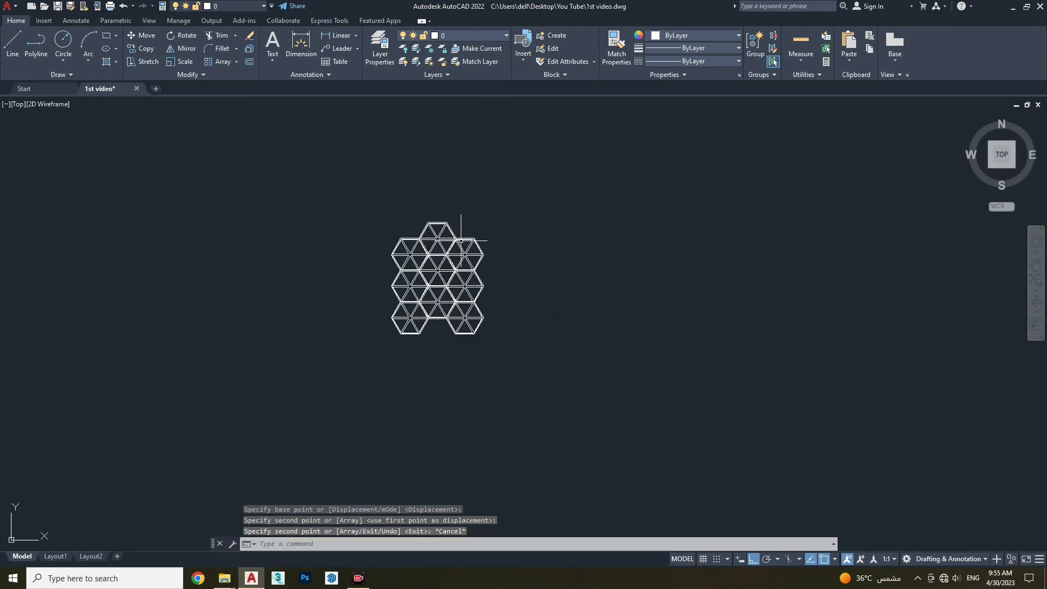
scroll(475, 289, "up", 3)
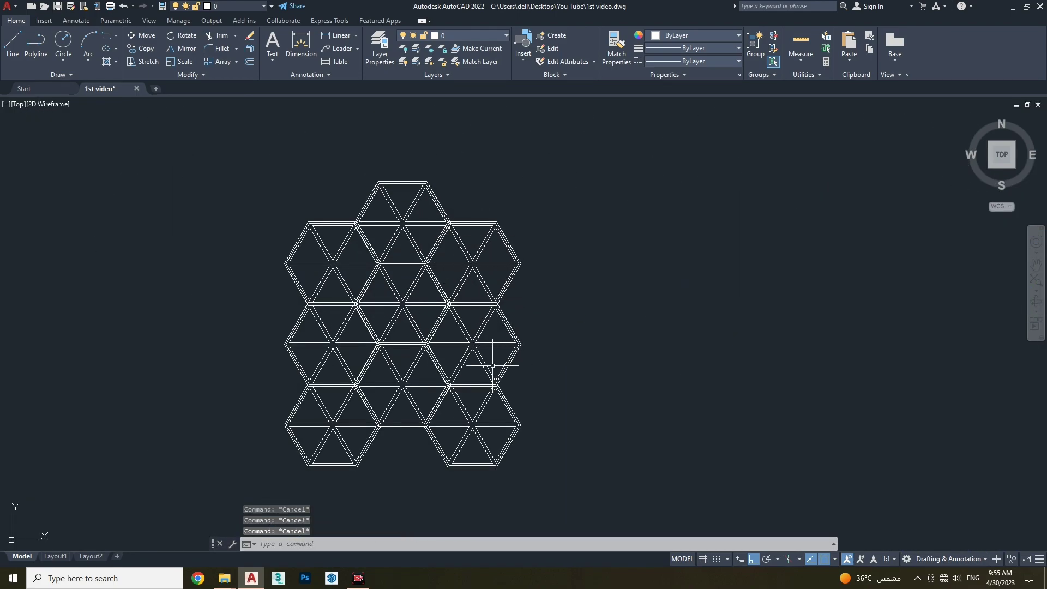
scroll(506, 315, "up", 2)
left_click(532, 306)
left_click(421, 222)
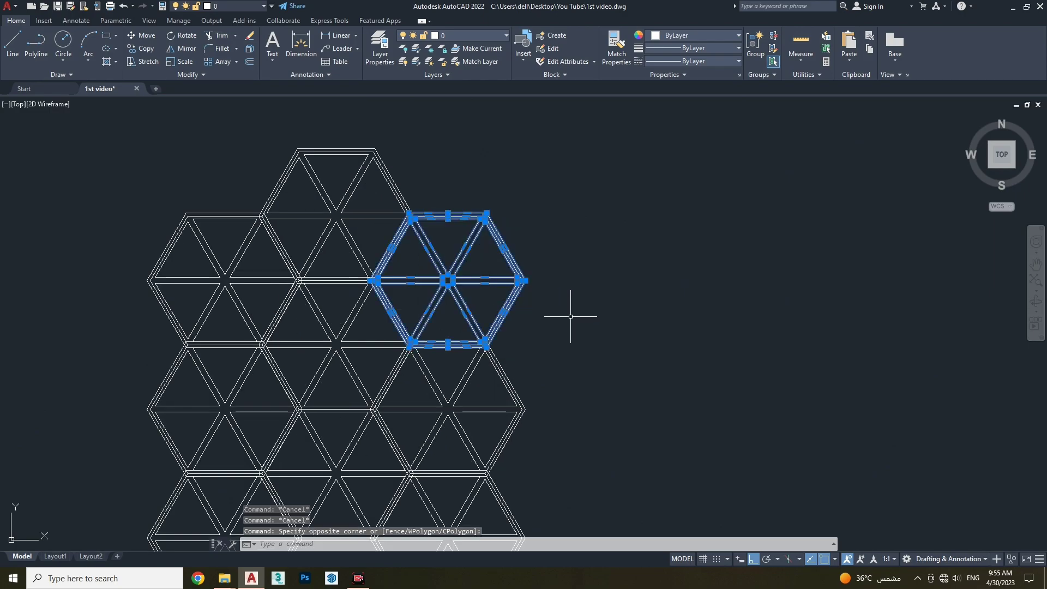
type("co")
key("Return")
scroll(346, 379, "up", 2)
scroll(402, 347, "up", 3)
left_click(402, 347)
scroll(391, 409, "down", 5)
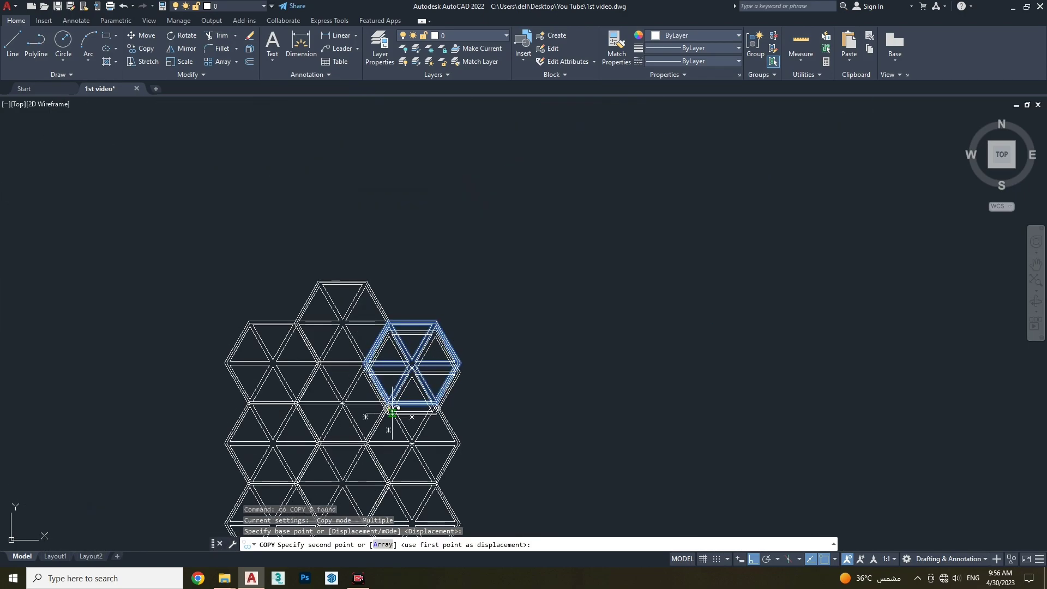
scroll(390, 409, "up", 5)
scroll(376, 298, "down", 2)
scroll(421, 276, "down", 2)
left_click(421, 276)
key("Escape")
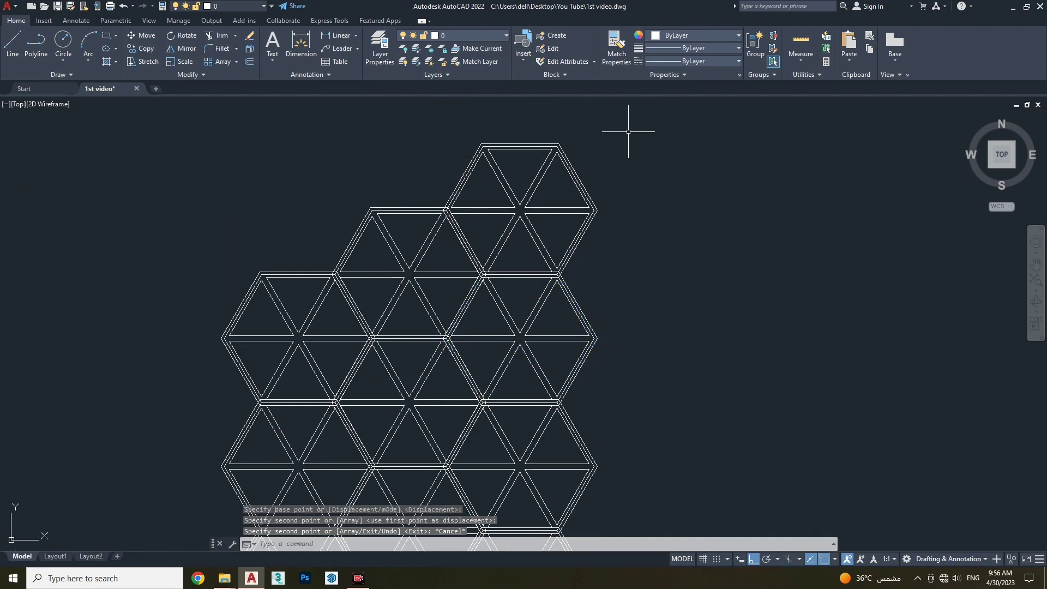
Select the top hexagon unit and start copying it from a corner, then cancel
left_click(631, 134)
left_click(495, 226)
type("o")
key("Return")
scroll(502, 233, "up", 4)
left_click(589, 276)
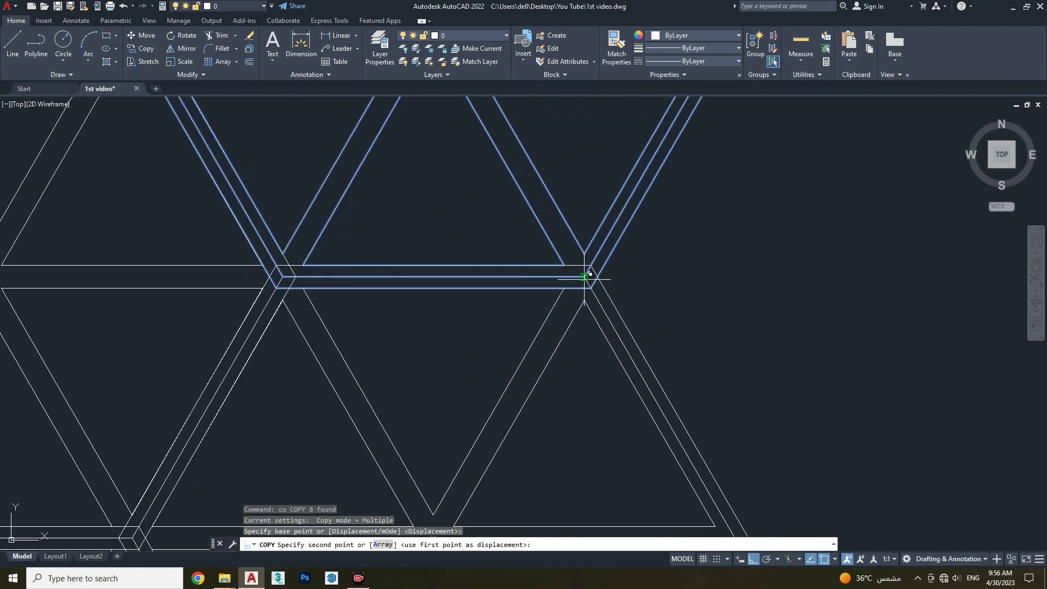
scroll(467, 286, "down", 3)
scroll(424, 232, "up", 4)
scroll(409, 245, "down", 6)
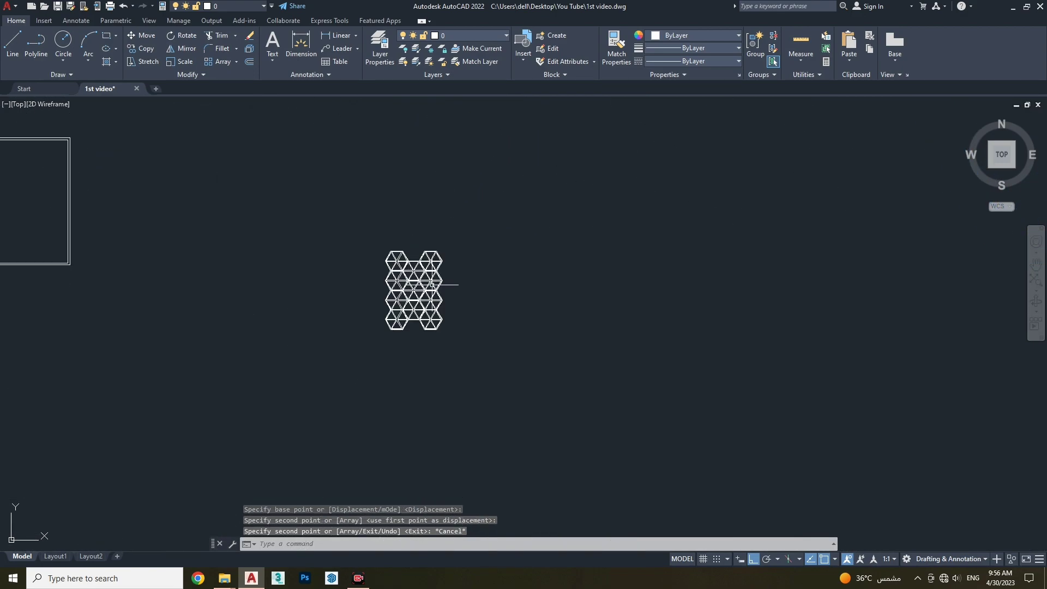
scroll(393, 223, "up", 2)
key("Escape")
key("Escape")
key("Escape")
scroll(385, 222, "up", 2)
scroll(395, 222, "down", 2)
scroll(404, 221, "up", 2)
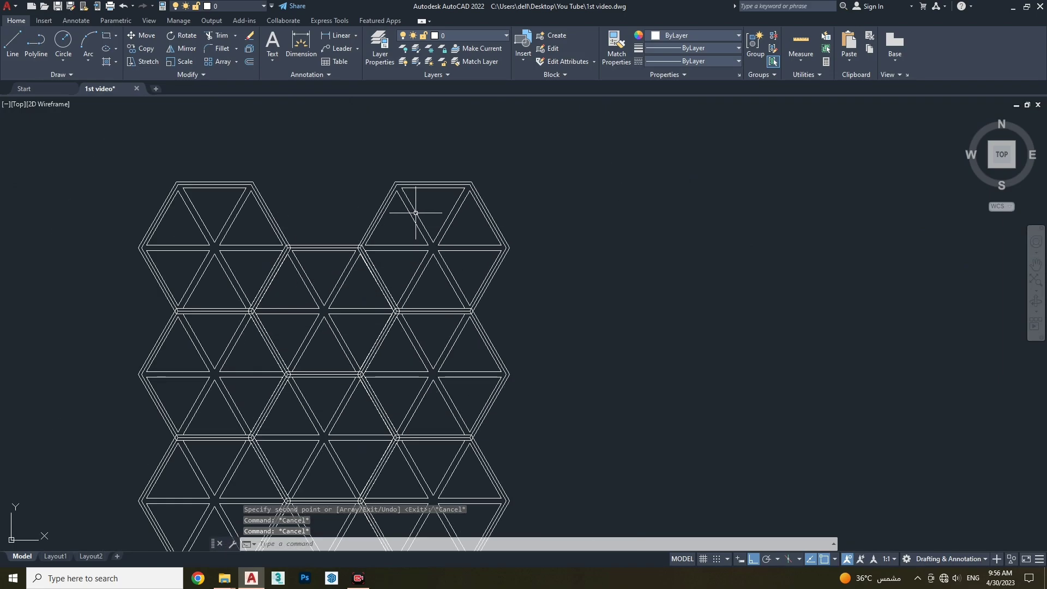
Copy the top-right hexagon unit from its lower corner to beside the lattice
left_click(516, 149)
left_click(423, 256)
type("co")
key("Return")
scroll(475, 300, "up", 2)
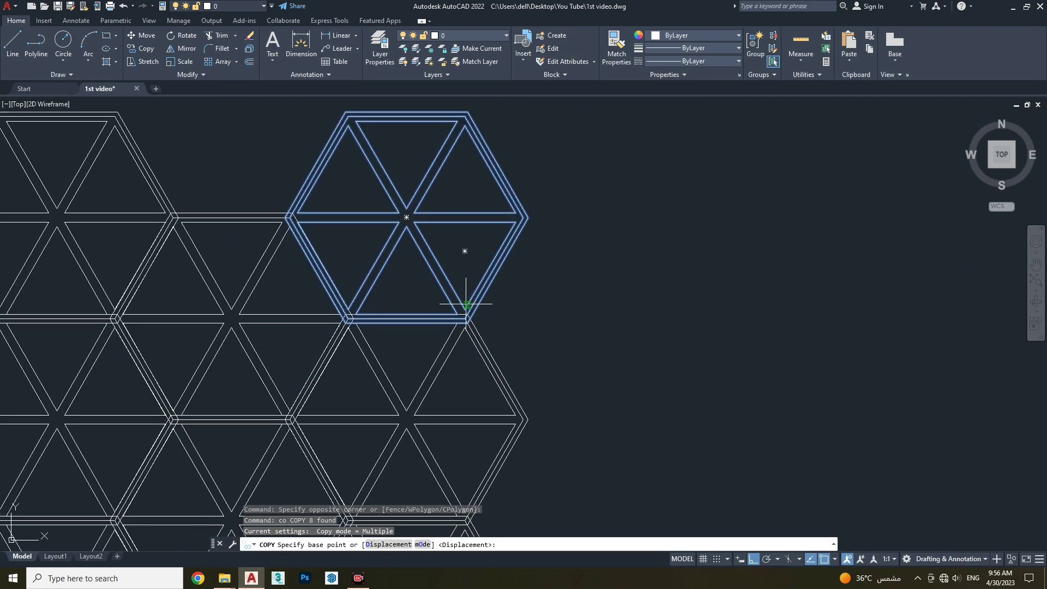
left_click(407, 218)
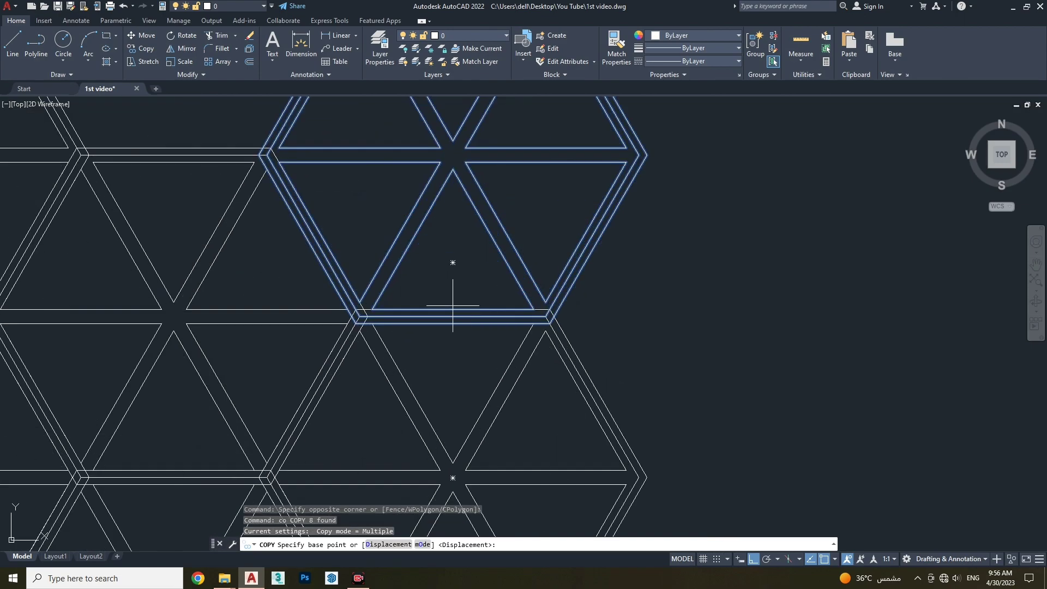
scroll(453, 306, "down", 4)
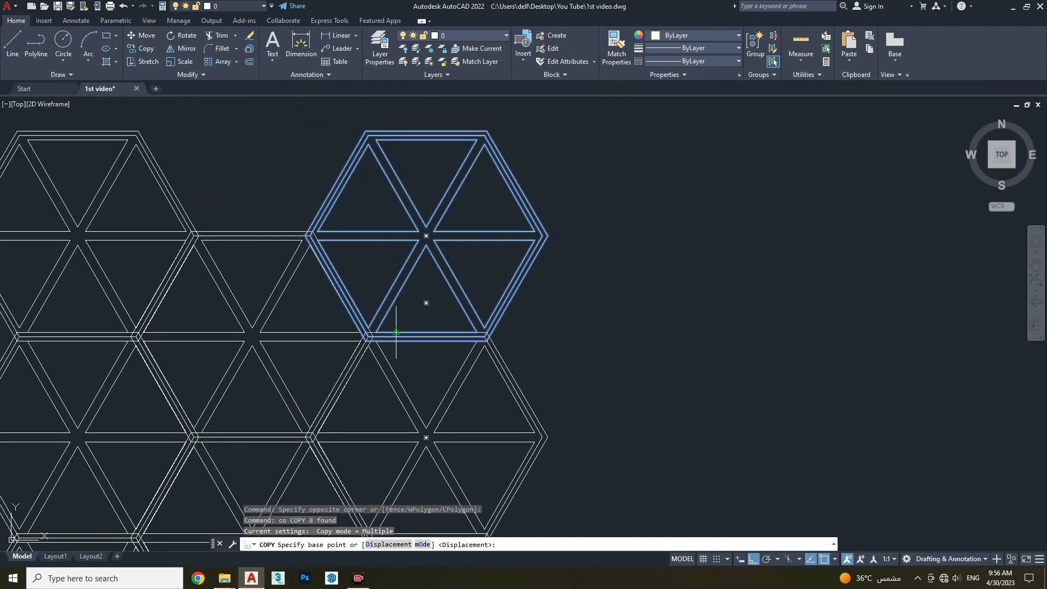
scroll(346, 345, "up", 4)
left_click(346, 346)
scroll(456, 351, "down", 4)
scroll(456, 351, "up", 4)
left_click(598, 388)
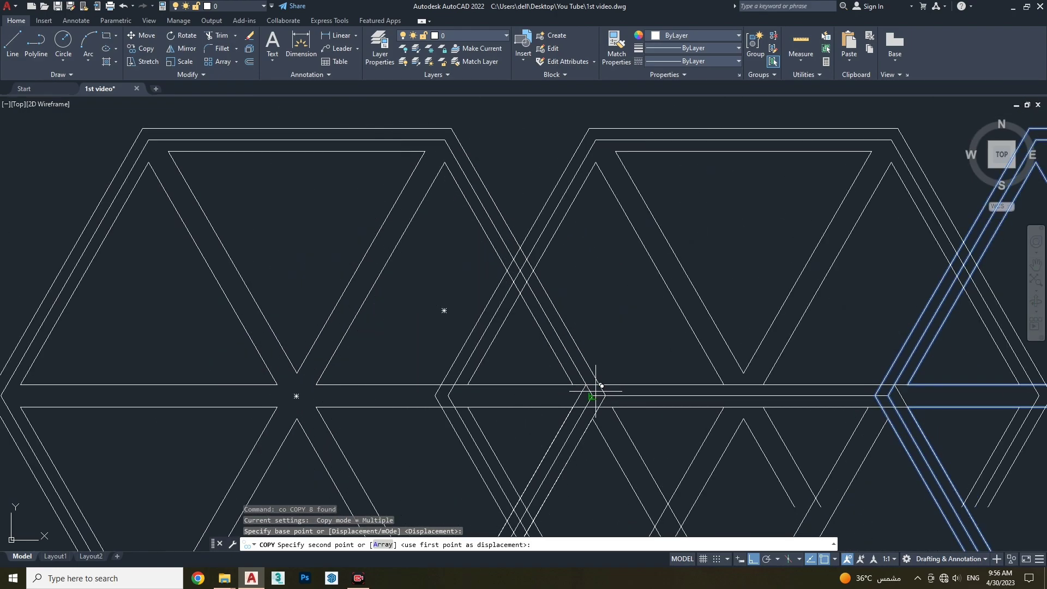
scroll(529, 346, "down", 4)
key("Escape")
key("Escape")
key("Escape")
Copy the top hexagon unit from its lower-left corner to sit next to the lattice
scroll(498, 154, "up", 3)
left_click(498, 155)
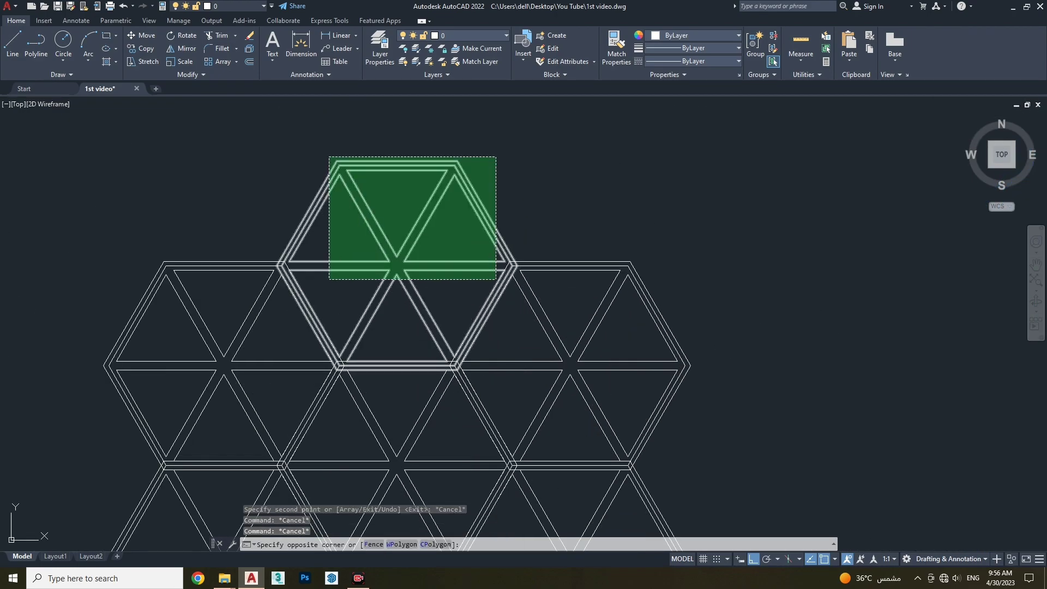
left_click(329, 307)
scroll(524, 203, "up", 3)
type("o")
key("Return")
scroll(339, 323, "down", 3)
scroll(346, 374, "up", 4)
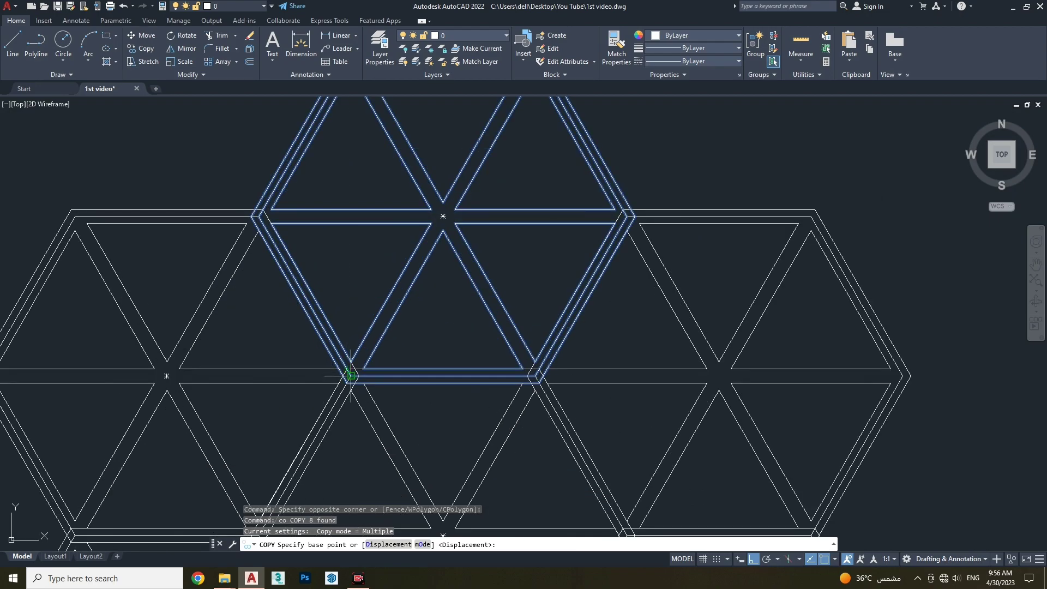
scroll(364, 381, "up", 3)
left_click(639, 376)
scroll(706, 382, "down", 2)
scroll(507, 327, "down", 3)
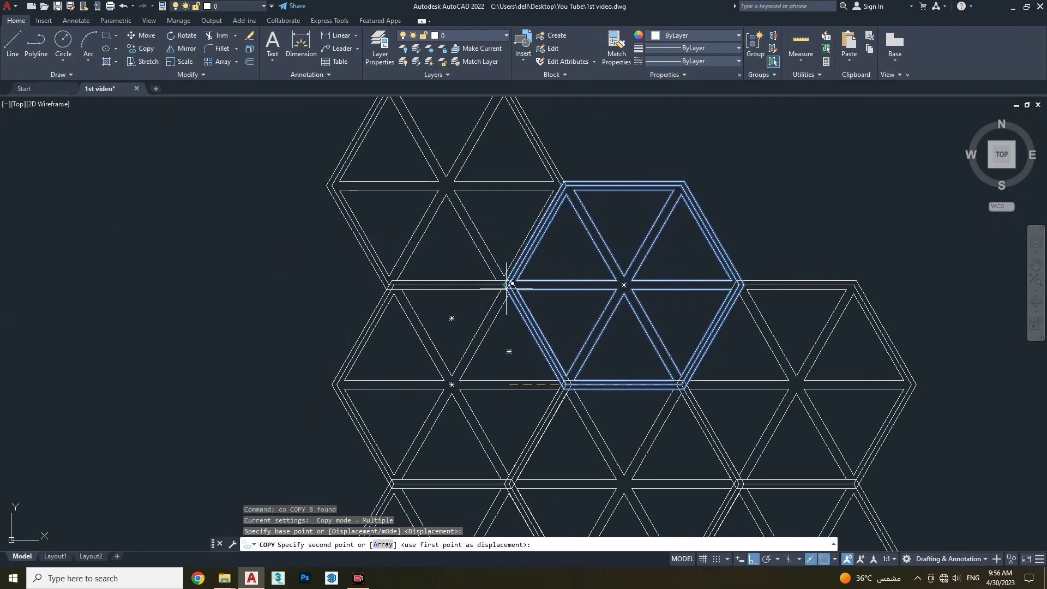
scroll(526, 288, "up", 3)
scroll(423, 296, "down", 3)
left_click(424, 296)
key("Return")
Select the upper-left hexagon unit and start a copy, then cancel it
left_click(379, 150)
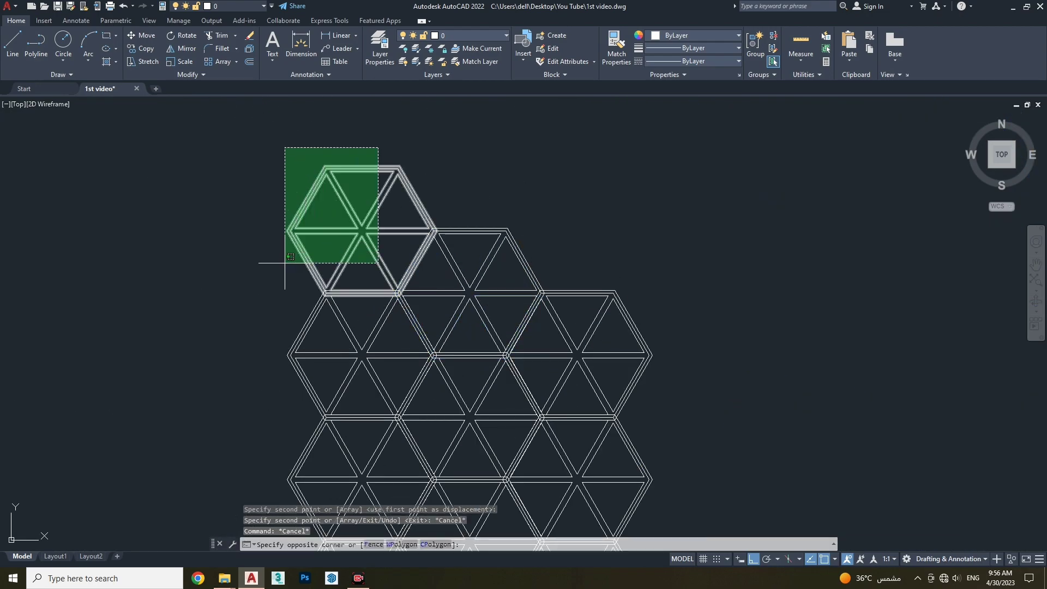
left_click(286, 291)
type("co")
key("Return")
scroll(356, 297, "up", 5)
left_click(262, 294)
scroll(486, 252, "down", 5)
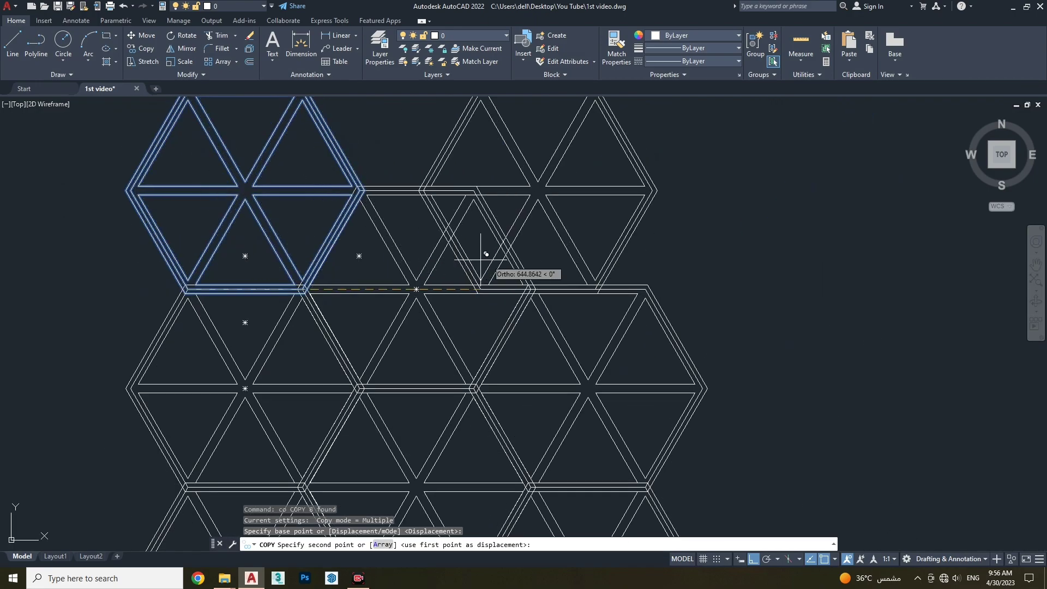
scroll(549, 338, "up", 6)
scroll(535, 341, "down", 5)
scroll(491, 285, "down", 2)
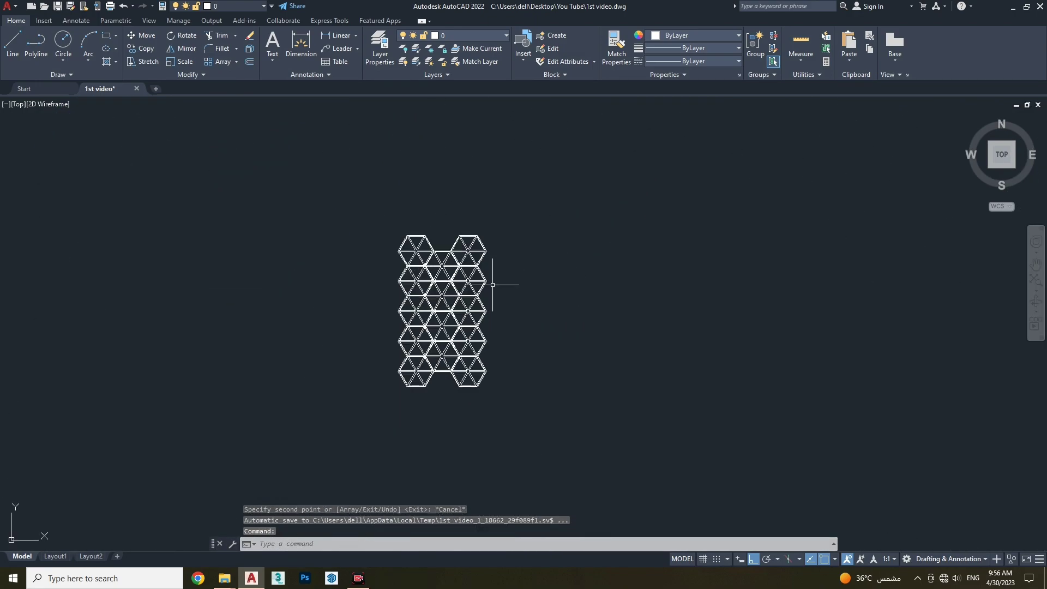
key("Escape")
key("Escape")
scroll(516, 187, "up", 5)
Copy the right hexagon unit onto the lattice
left_click(516, 187)
left_click(482, 288)
type("co")
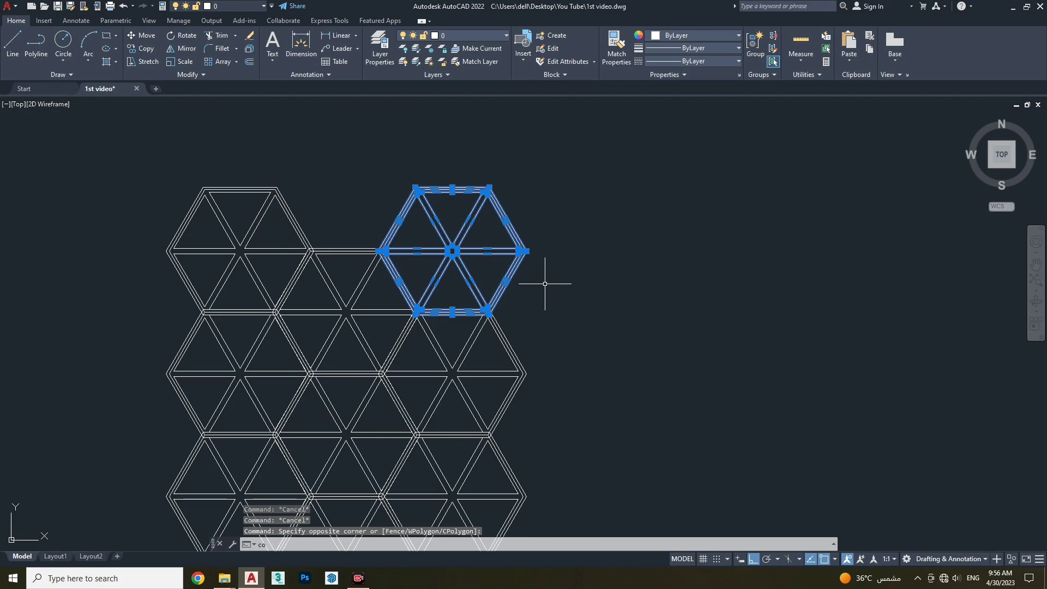
key("Return")
scroll(432, 326, "up", 4)
scroll(401, 293, "down", 3)
scroll(362, 281, "up", 3)
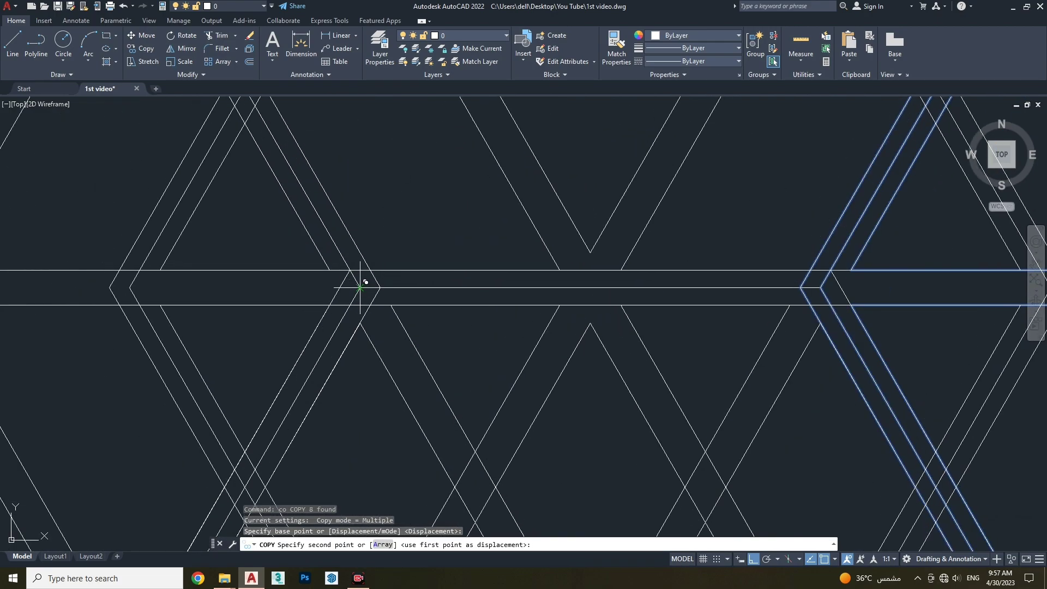
left_click(362, 280)
key("Escape")
key("Escape")
key("Escape")
scroll(426, 253, "down", 3)
scroll(427, 254, "down", 5)
scroll(404, 161, "up", 3)
Copy the selected hexagon from its top corner to the top of the lattice
key("Escape")
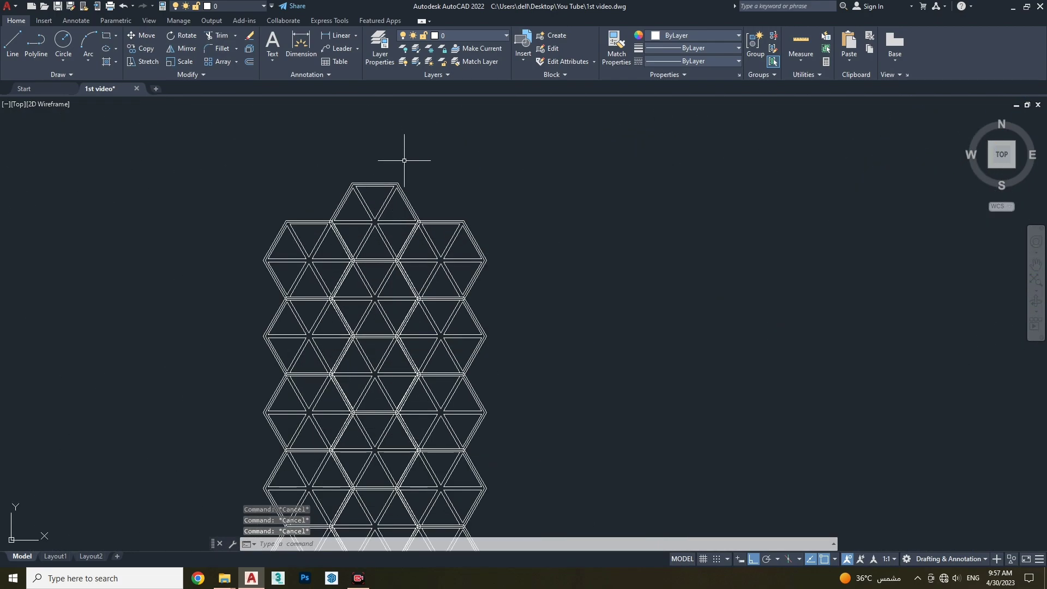
scroll(420, 187, "up", 3)
type("co")
key("Return")
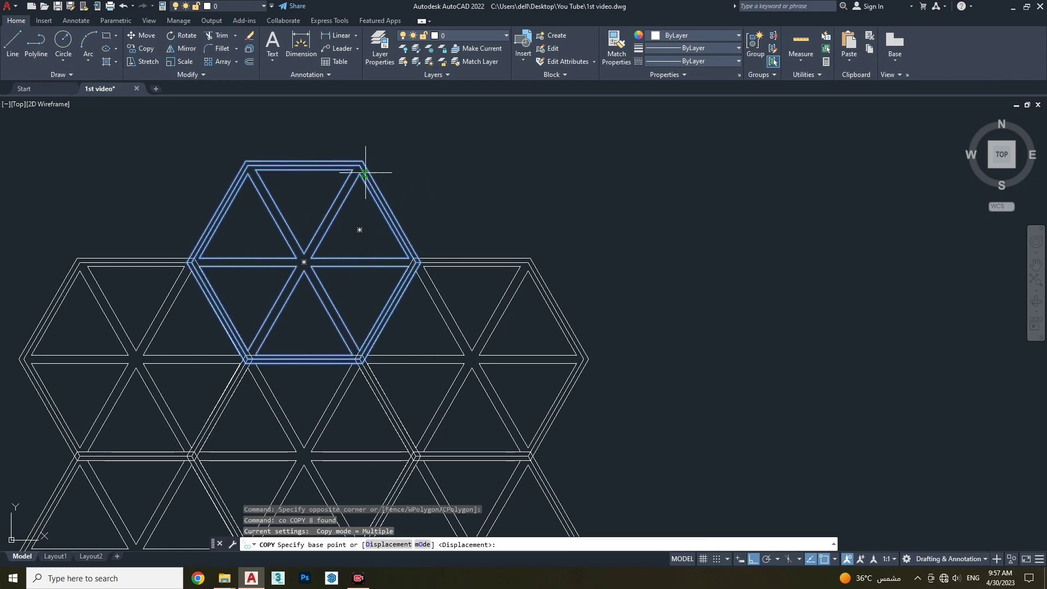
scroll(360, 163, "up", 3)
left_click(351, 168)
scroll(354, 164, "down", 3)
scroll(354, 164, "down", 5)
scroll(304, 377, "up", 10)
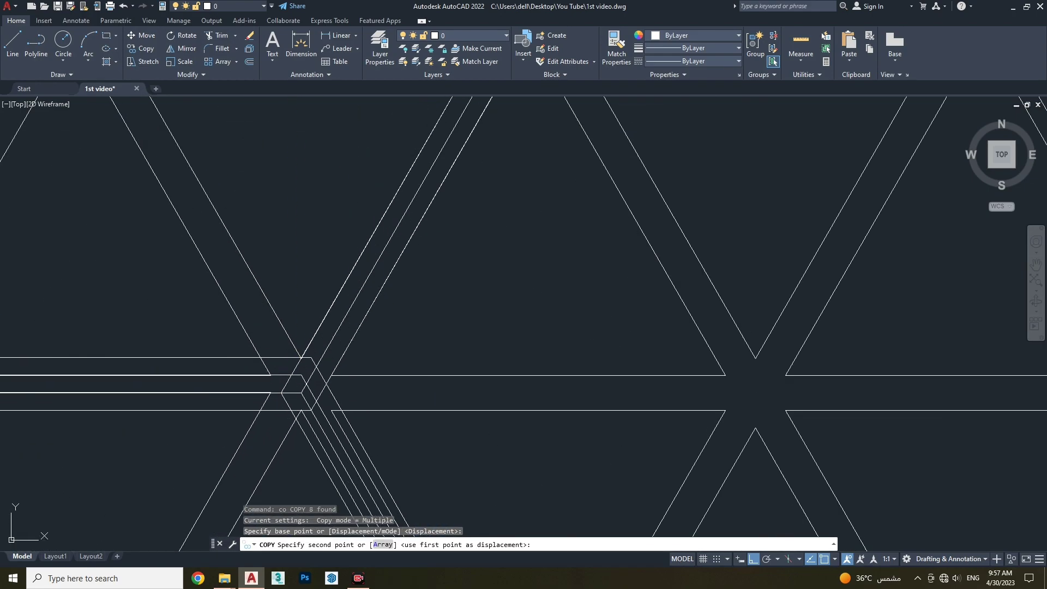
left_click(310, 378)
key("Escape")
scroll(370, 331, "down", 5)
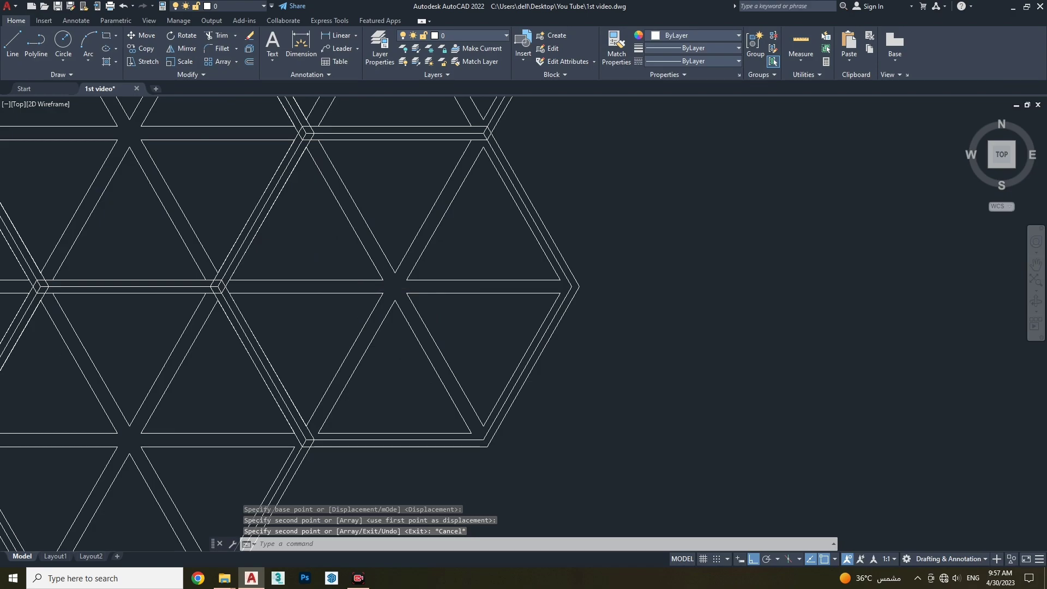
scroll(303, 285, "down", 3)
Erase the first unwanted outlines and the left hexagon outline with ERASE (e)
left_click(304, 285)
left_click(253, 289)
type("e")
key("Return")
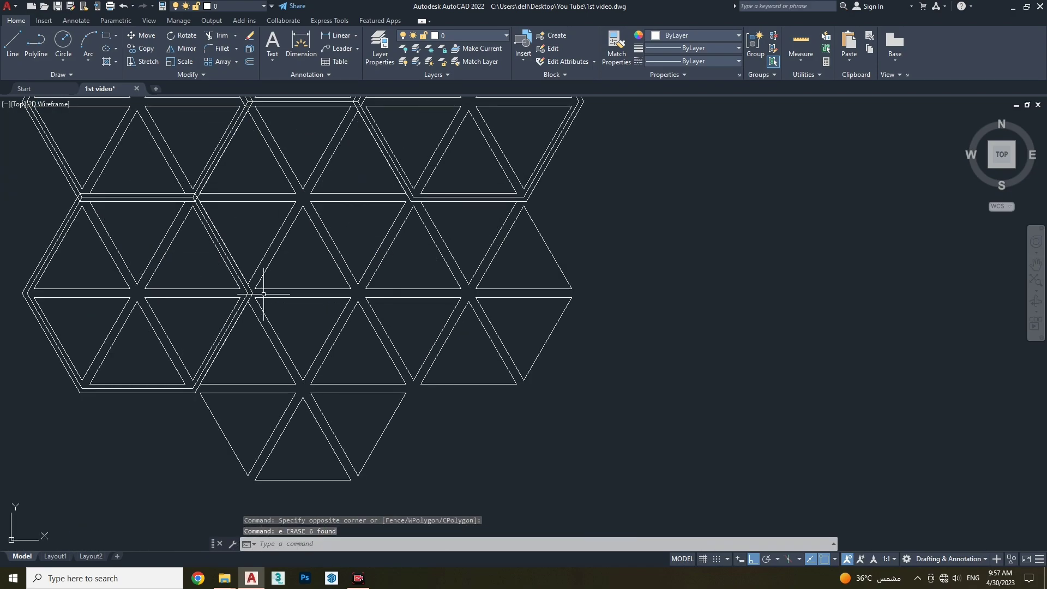
left_click(264, 293)
left_click(234, 293)
key("Return")
scroll(409, 256, "down", 3)
scroll(491, 218, "up", 5)
Delete two more leftover hexagon outlines around the lattice
left_click(493, 221)
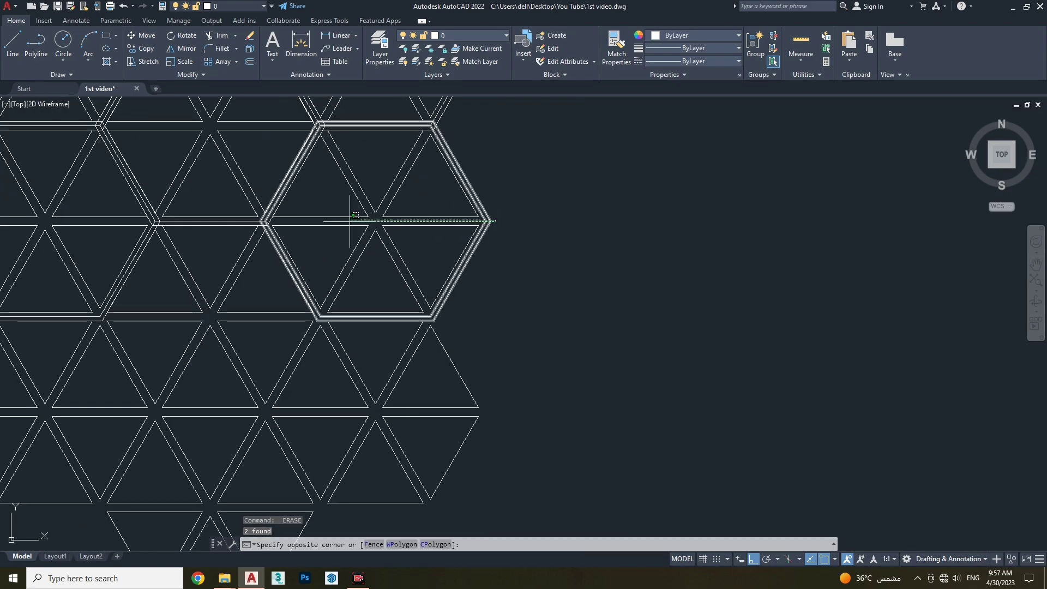
left_click(210, 217)
key("Return")
scroll(346, 227, "down", 3)
scroll(405, 232, "up", 5)
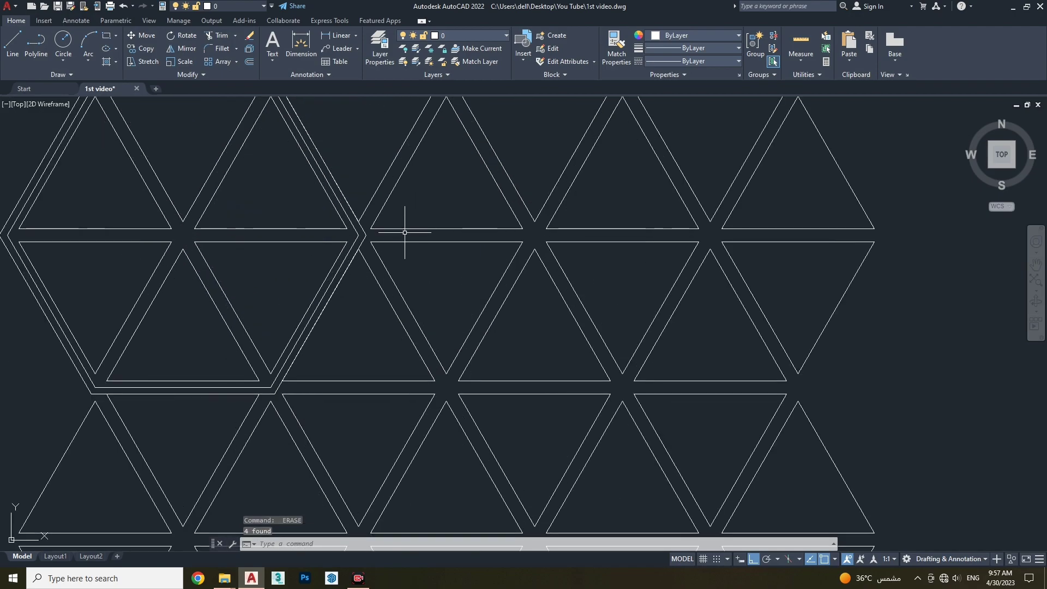
left_click(360, 234)
key("Return")
scroll(362, 233, "down", 3)
scroll(534, 268, "up", 5)
Window-select and delete the remaining left hexagon outline
left_click(533, 268)
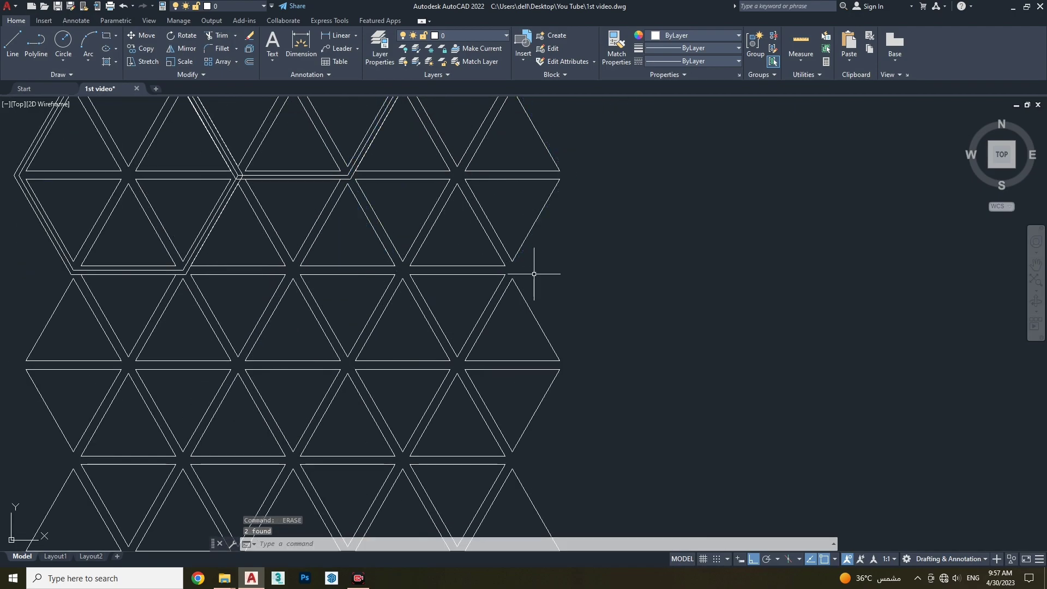
scroll(534, 274, "down", 1)
scroll(420, 211, "down", 1)
left_click(191, 187)
key("Return")
scroll(356, 270, "down", 3)
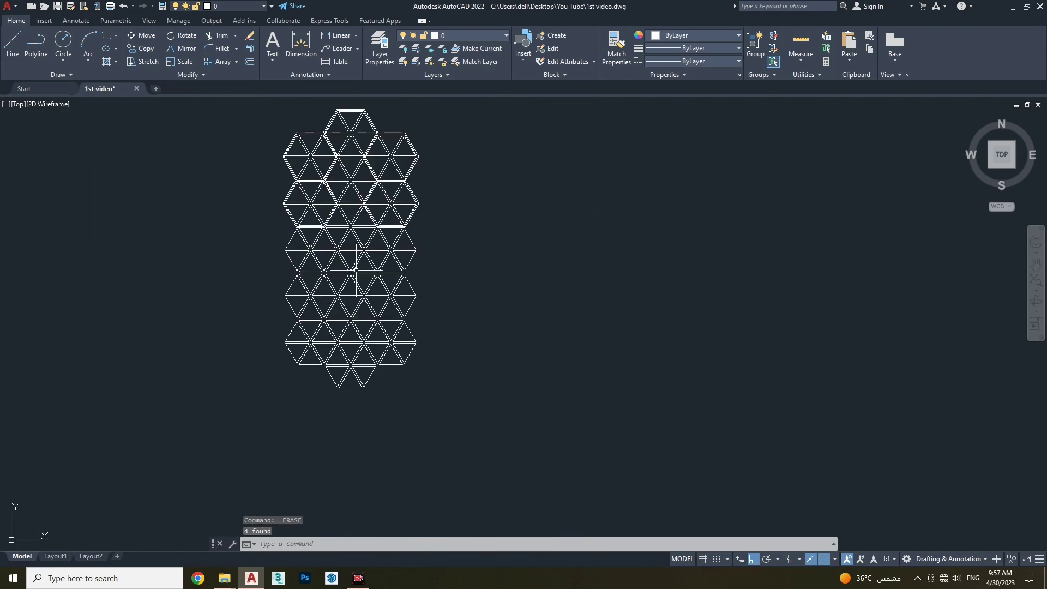
scroll(436, 245, "up", 4)
left_click(437, 251)
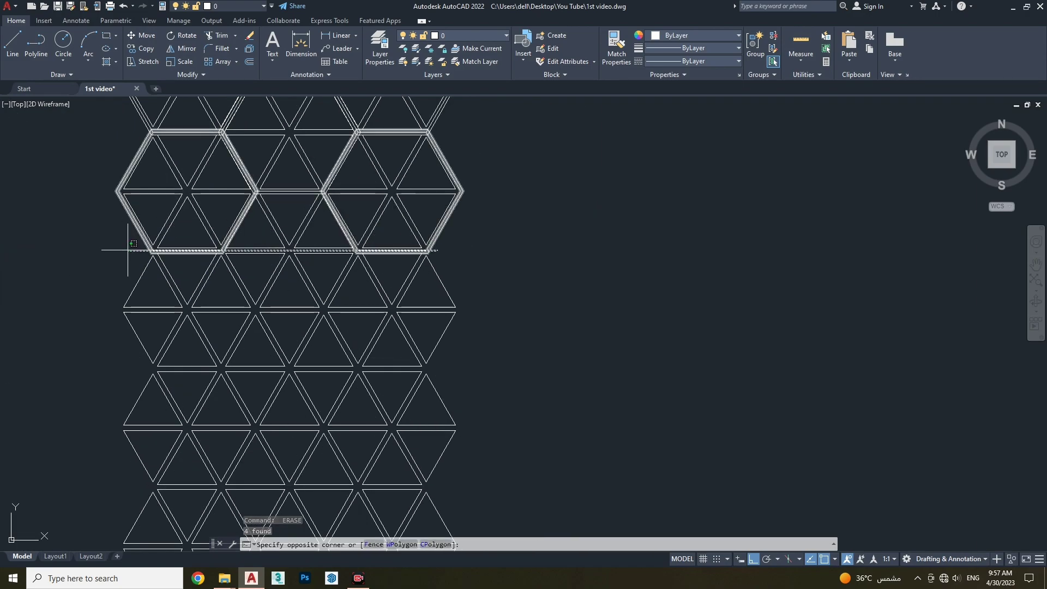
key("Escape")
scroll(128, 251, "down", 2)
scroll(305, 266, "up", 5)
Delete the upper-left double hexagon outline
left_click(670, 281)
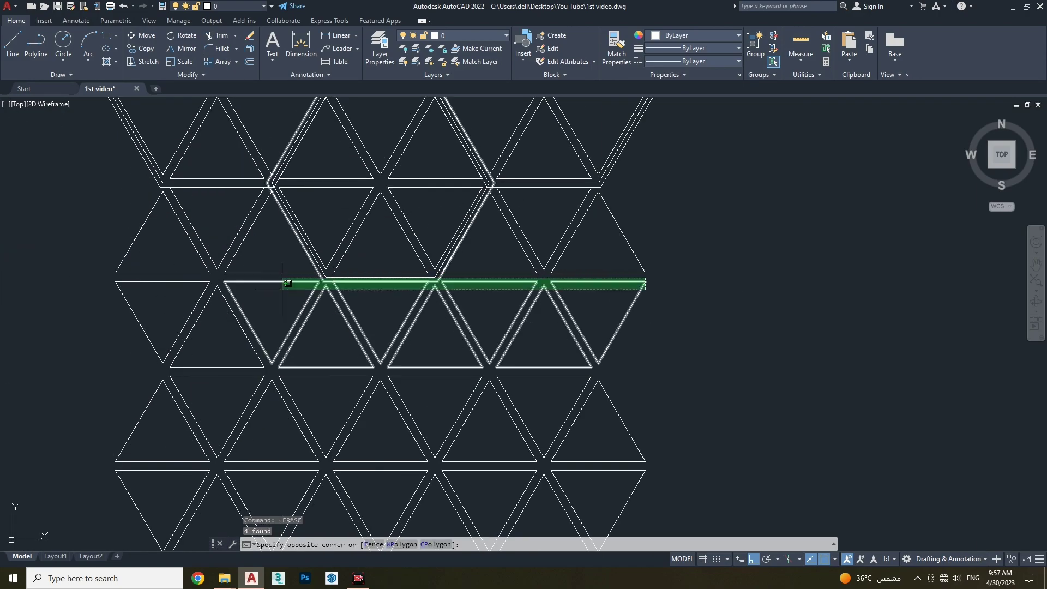
left_click(280, 283)
key("Return")
scroll(351, 280, "down", 1)
scroll(345, 241, "up", 1)
scroll(345, 240, "up", 2)
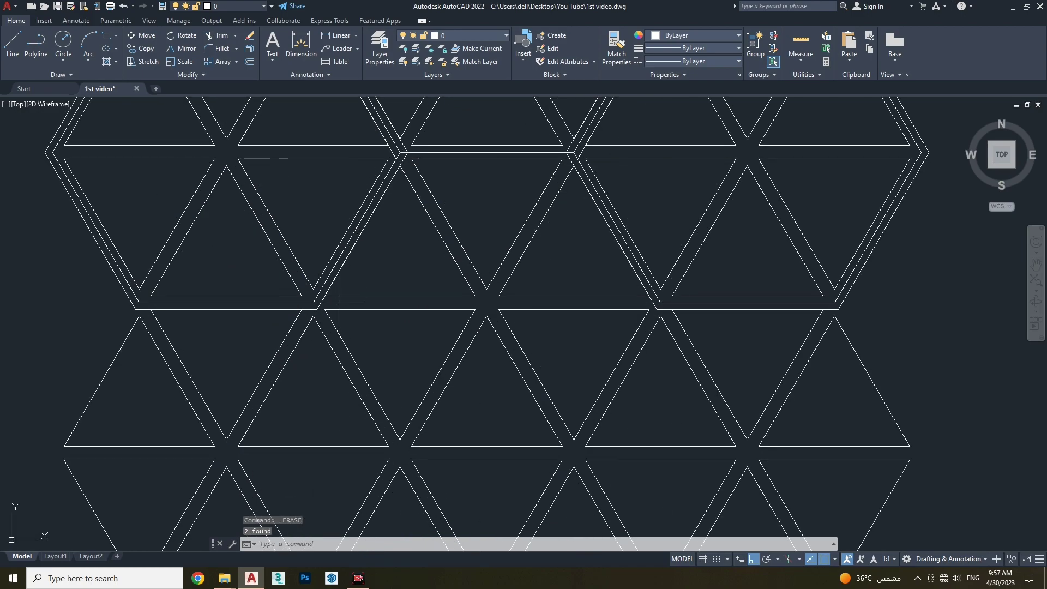
Erase the three extra triangles protruding from the top of the lattice
left_click(649, 297)
scroll(678, 227, "down", 5)
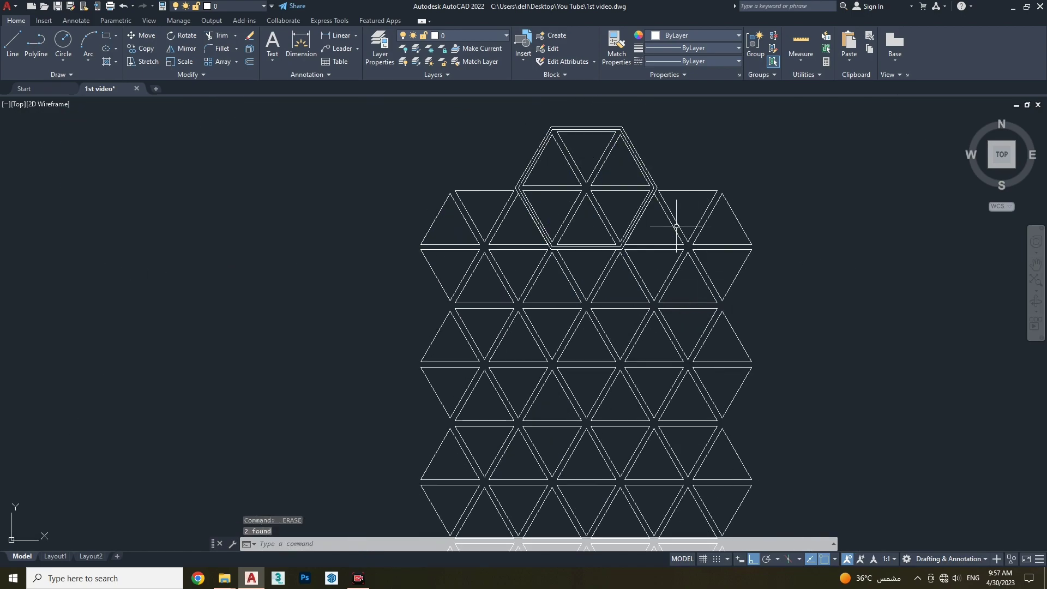
scroll(596, 269, "up", 5)
scroll(526, 292, "down", 5)
scroll(509, 245, "up", 2)
key("Escape")
key("Escape")
key("Escape")
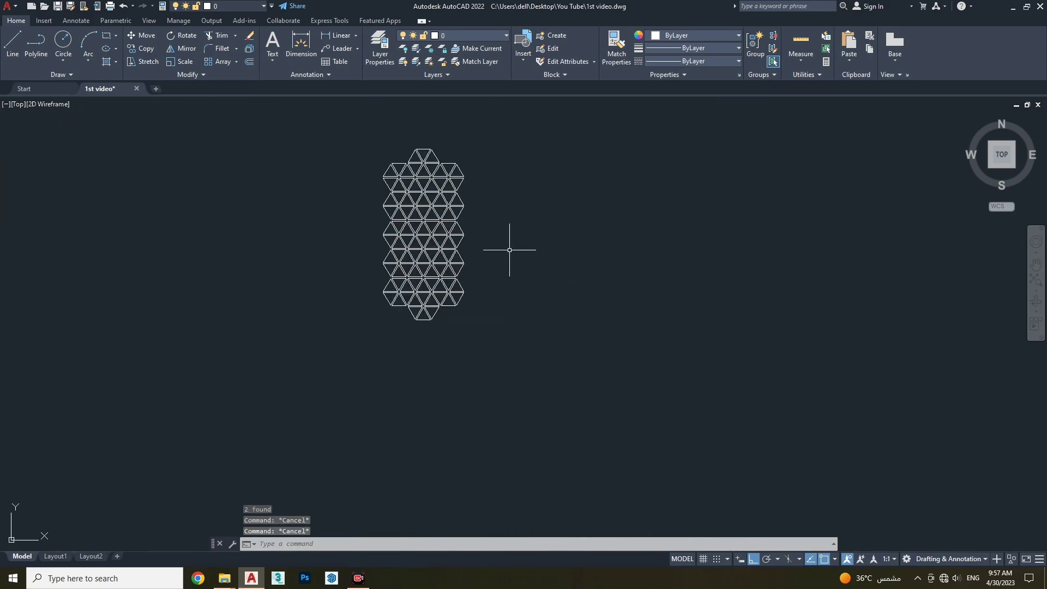
scroll(491, 246, "up", 1)
scroll(422, 176, "down", 1)
left_click(429, 171)
type("e")
key("Return")
key("Escape")
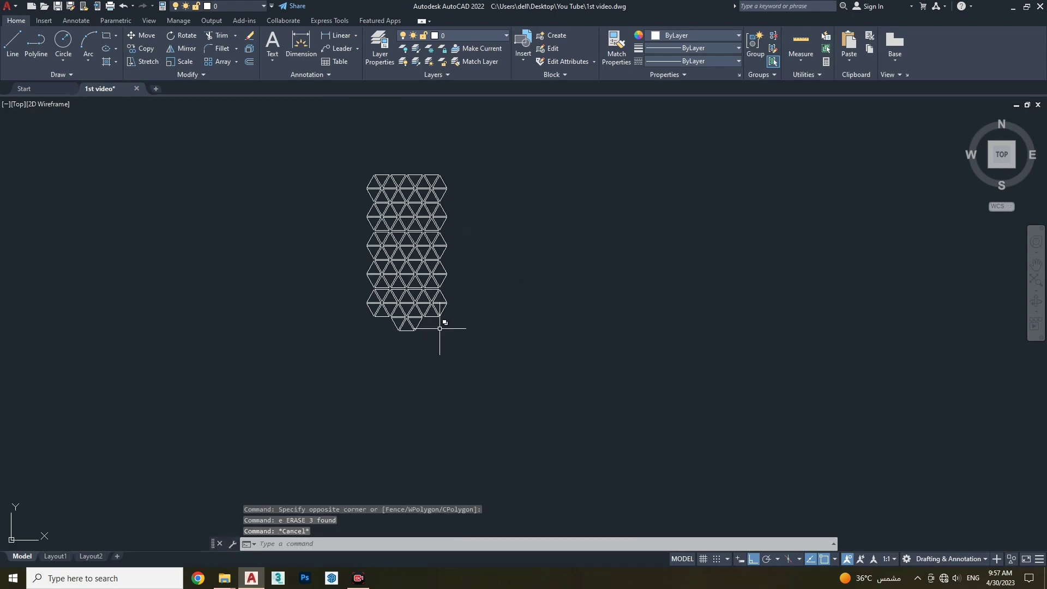
key("Escape")
key("Escape")
scroll(406, 327, "down", 3)
scroll(413, 355, "up", 3)
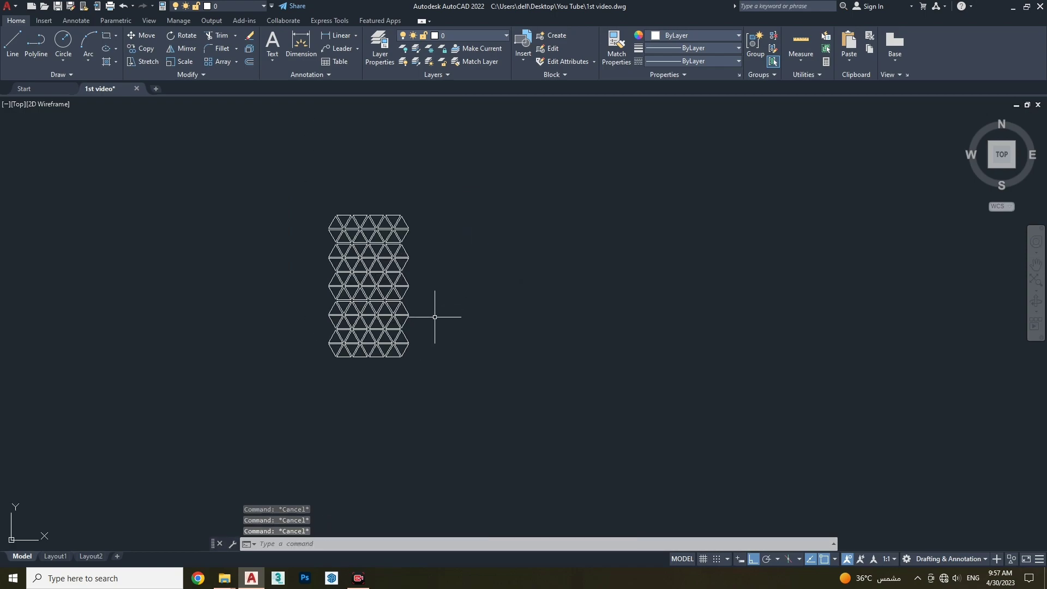
Place XLINE construction lines along the lattice's bottom edge
type("xl")
key("Return")
scroll(414, 351, "up", 3)
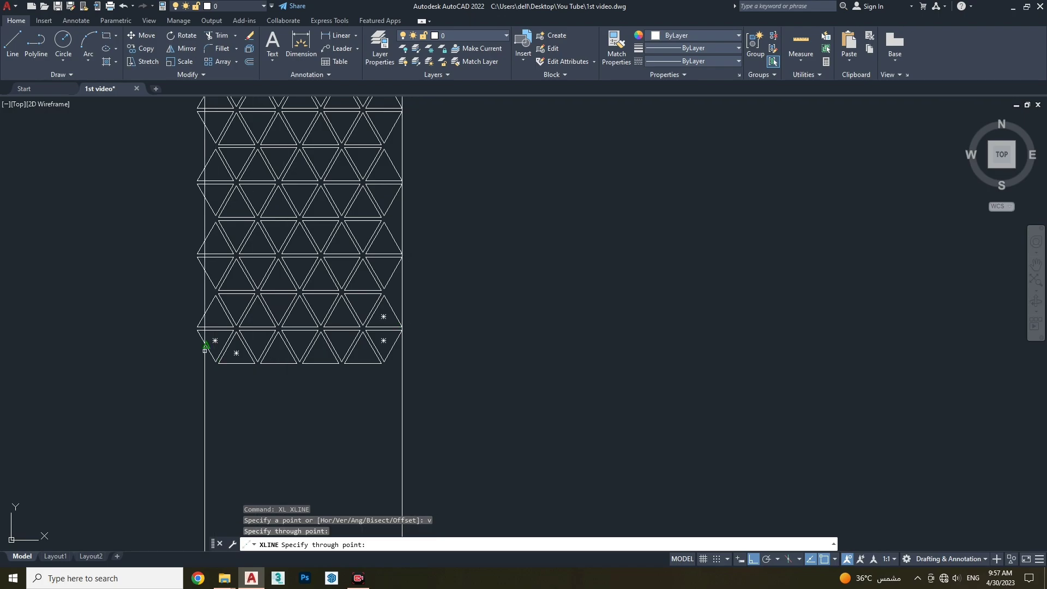
key("Escape")
key("Escape")
key("Escape")
type("xl")
key("Return")
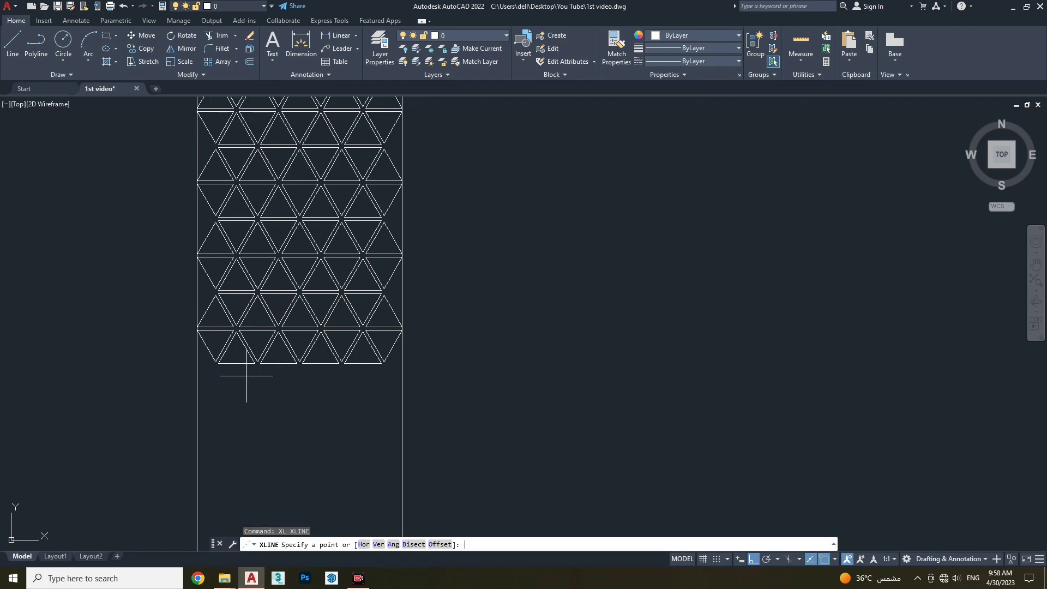
left_click(259, 366)
scroll(259, 430, "down", 4)
left_click(274, 265)
key("Return")
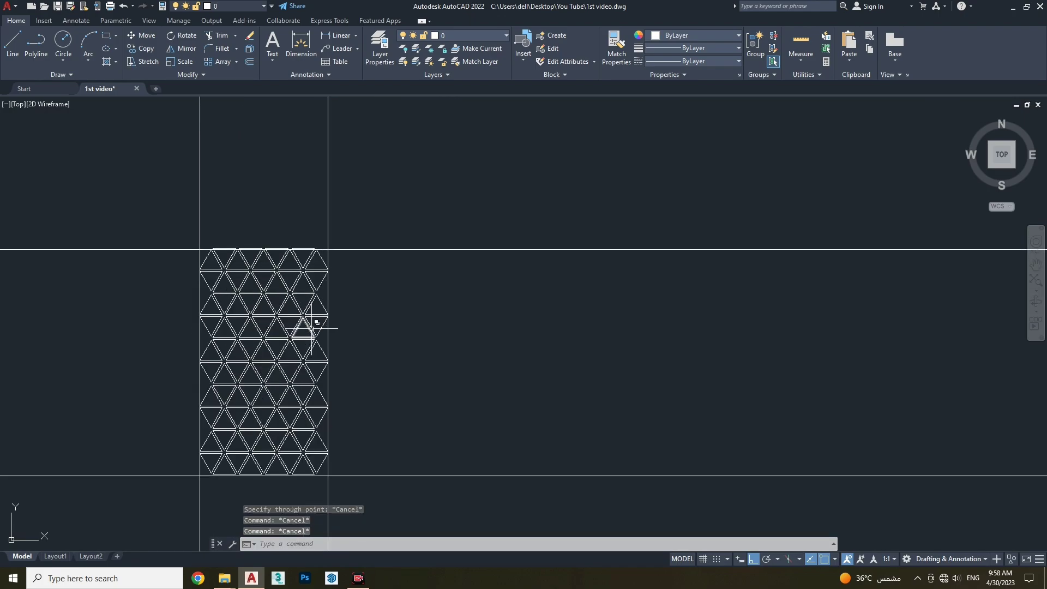
Move a construction line up onto the pattern's top edge
scroll(304, 327, "up", 10)
left_click(350, 282)
type("m")
key("Return")
left_click(316, 281)
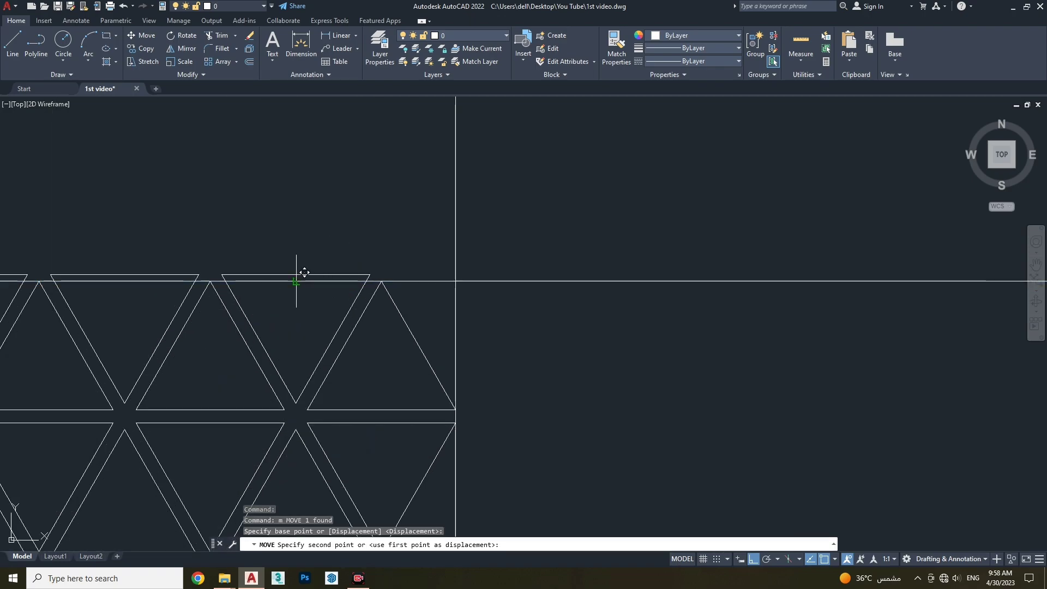
scroll(299, 273, "down", 5)
left_click(386, 239)
key("Escape")
key("Escape")
key("Escape")
scroll(363, 309, "up", 2)
scroll(366, 306, "up", 2)
Hatch the area around the triangles and set the pattern to SOLID
type("h")
key("Return")
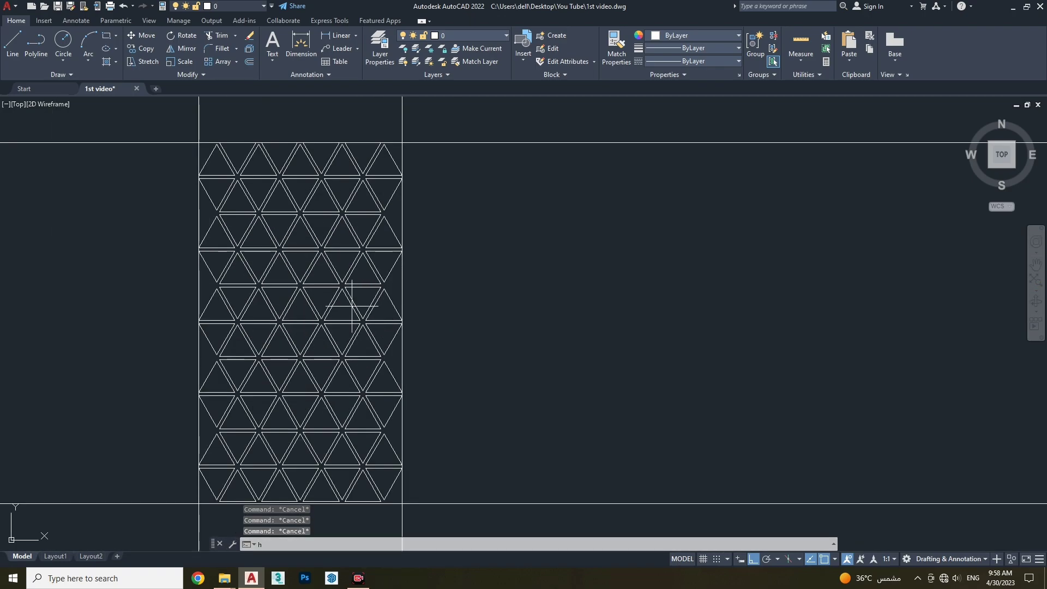
left_click(299, 281)
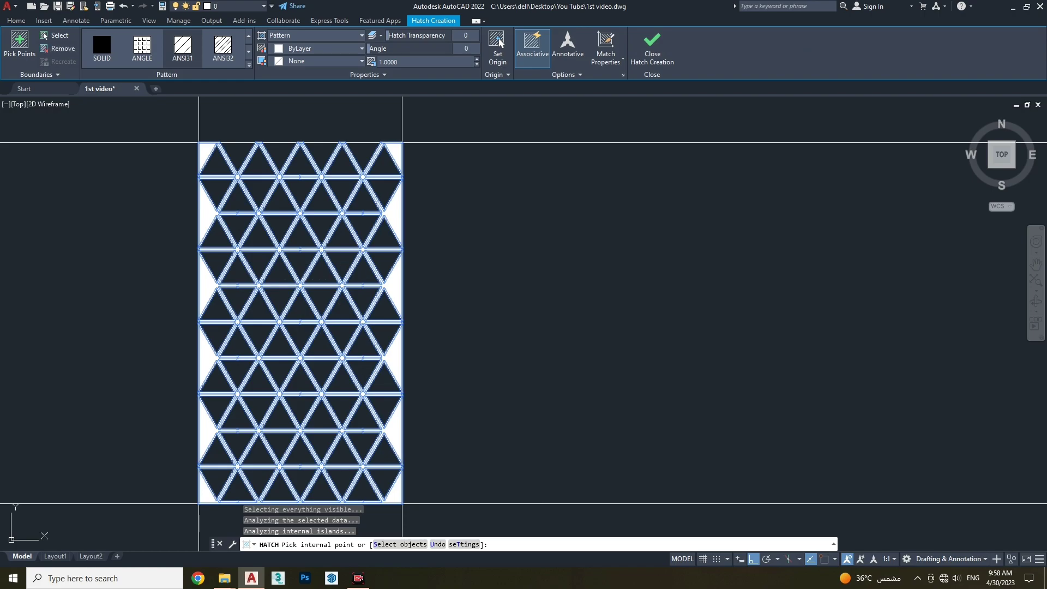
key("Return")
left_click(395, 297)
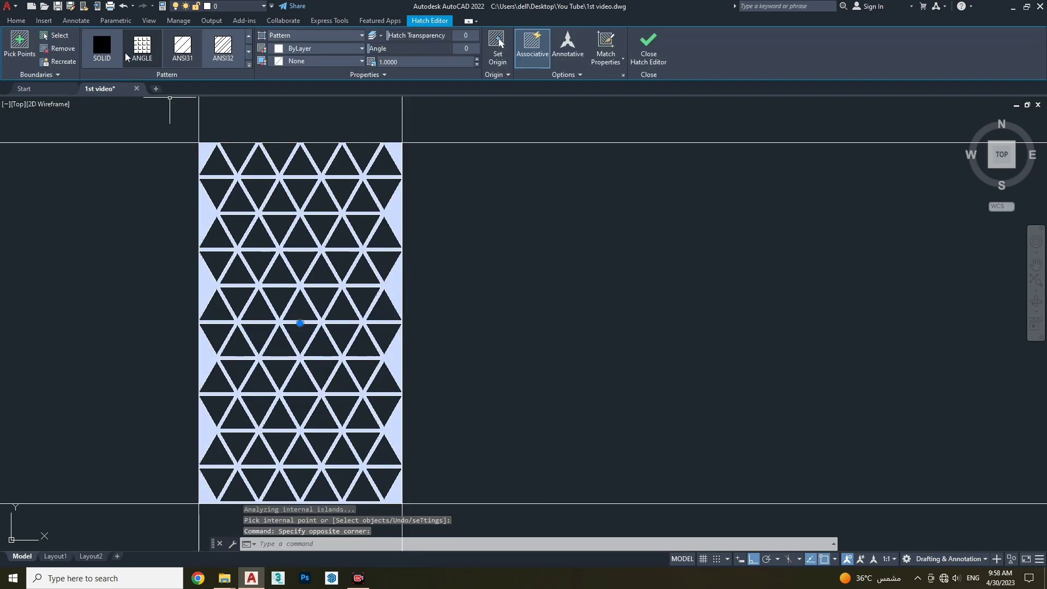
left_click(121, 52)
key("Escape")
scroll(475, 222, "down", 6)
Trim the extra lines and erase the leftover long horizontal line
scroll(498, 264, "down", 3)
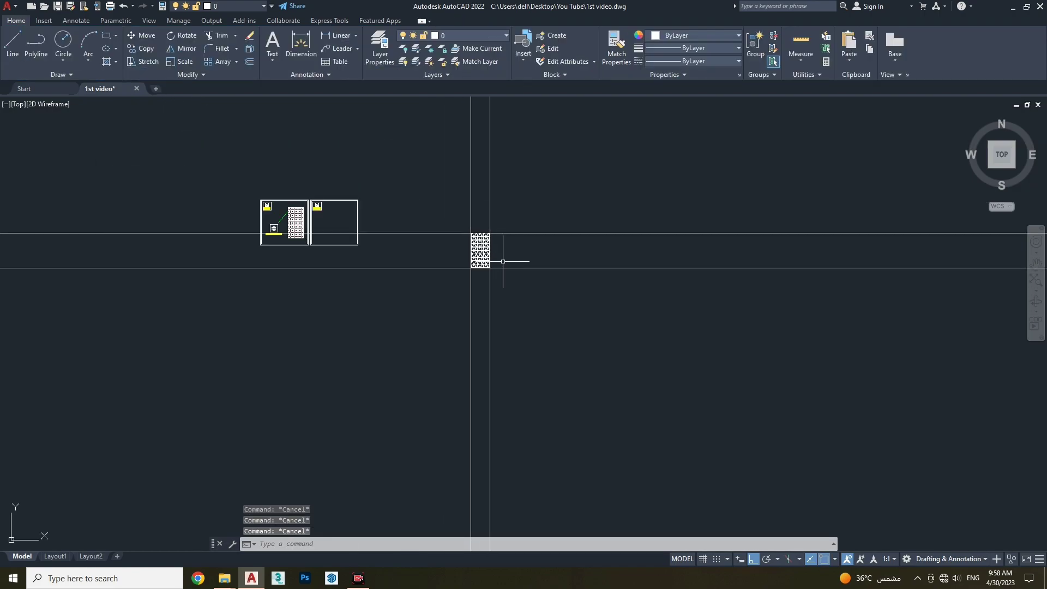
scroll(502, 269, "up", 3)
type("tr")
key("Return")
key("Return")
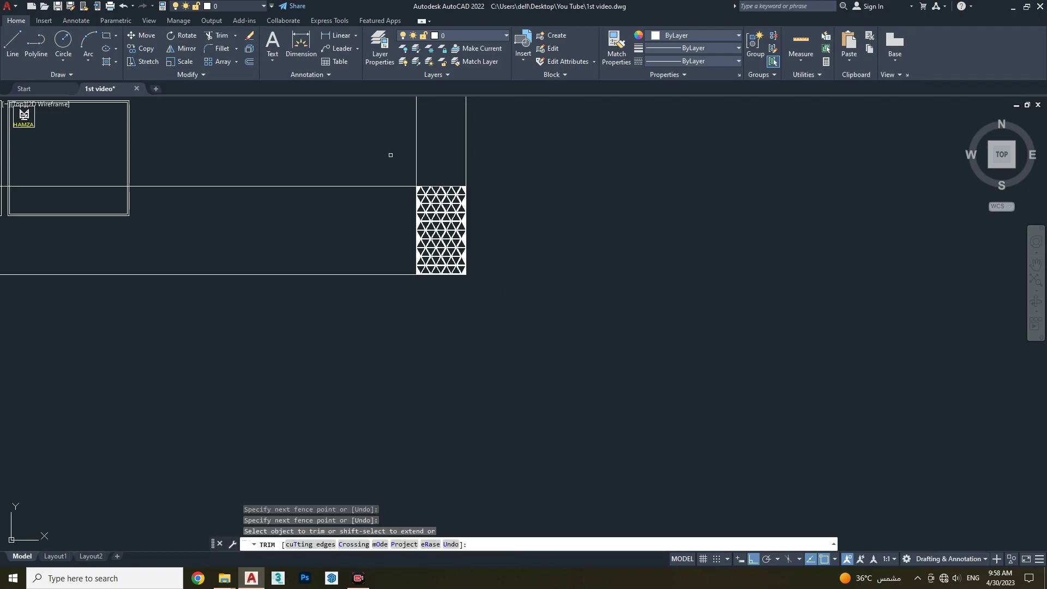
key("Escape")
scroll(502, 340, "down", 5)
scroll(549, 339, "up", 3)
scroll(176, 292, "down", 2)
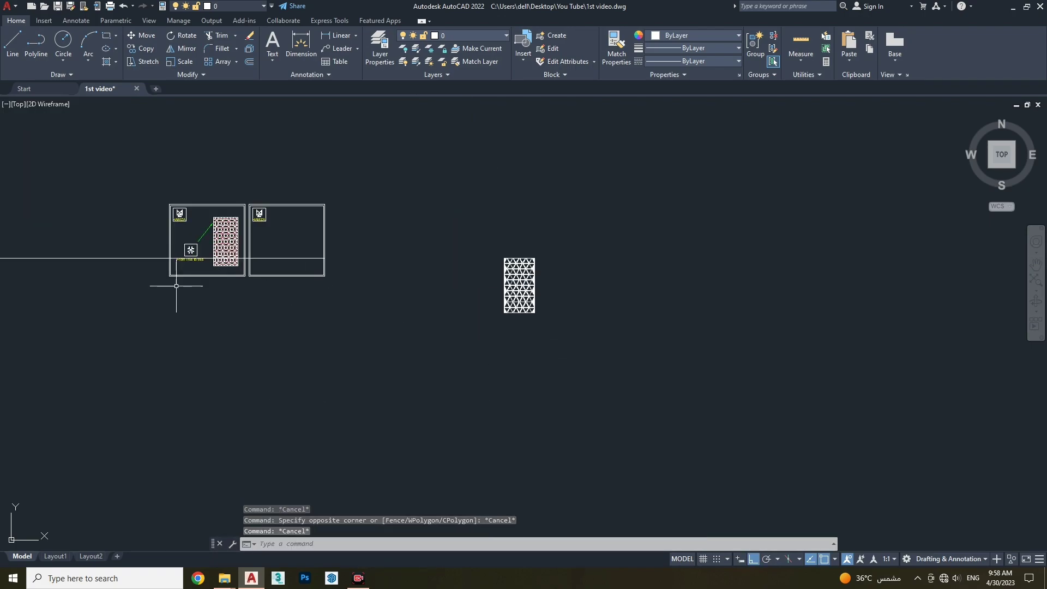
type("e")
key("Return")
Move the hatched lattice panel inside the second frame
left_click_drag(558, 240, 480, 362)
type("m")
key("Return")
left_click(579, 351)
scroll(451, 343, "down", 5)
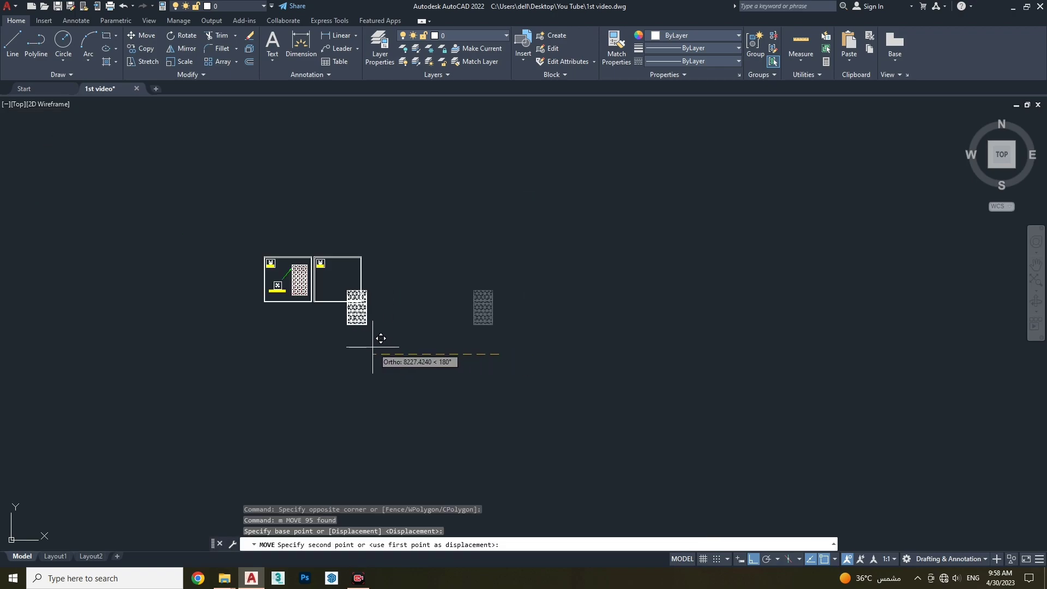
scroll(379, 327, "up", 5)
scroll(358, 285, "up", 2)
left_click(352, 289)
scroll(352, 289, "down", 3)
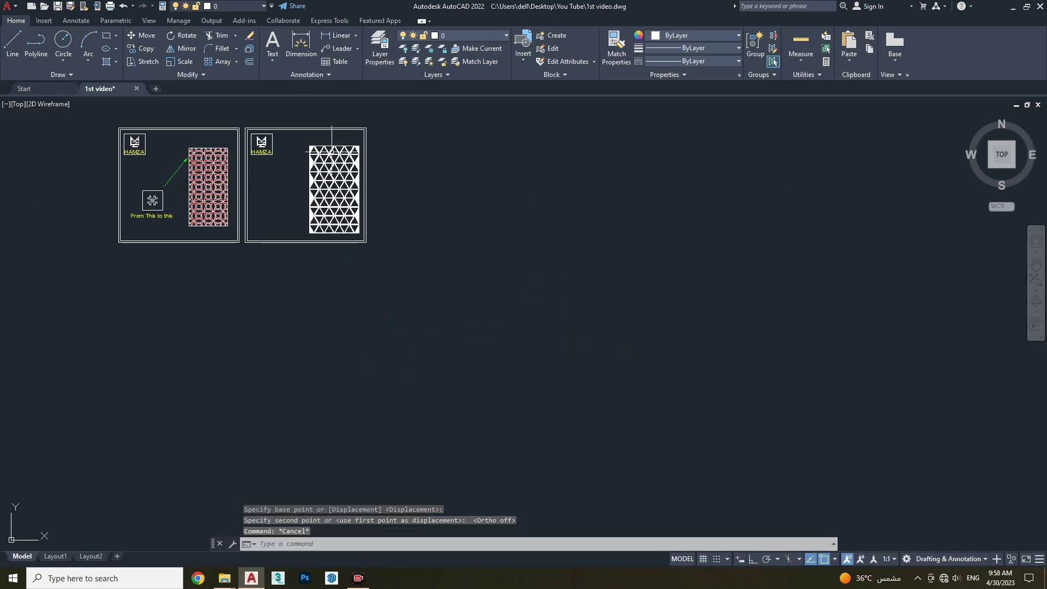
scroll(243, 234, "up", 3)
key("Escape")
key("Escape")
key("Escape")
Match the lattice's properties to the red circle pattern with MATCHPROP (ma)
type("ma")
key("Return")
scroll(187, 253, "up", 3)
left_click(54, 273)
scroll(219, 273, "down", 3)
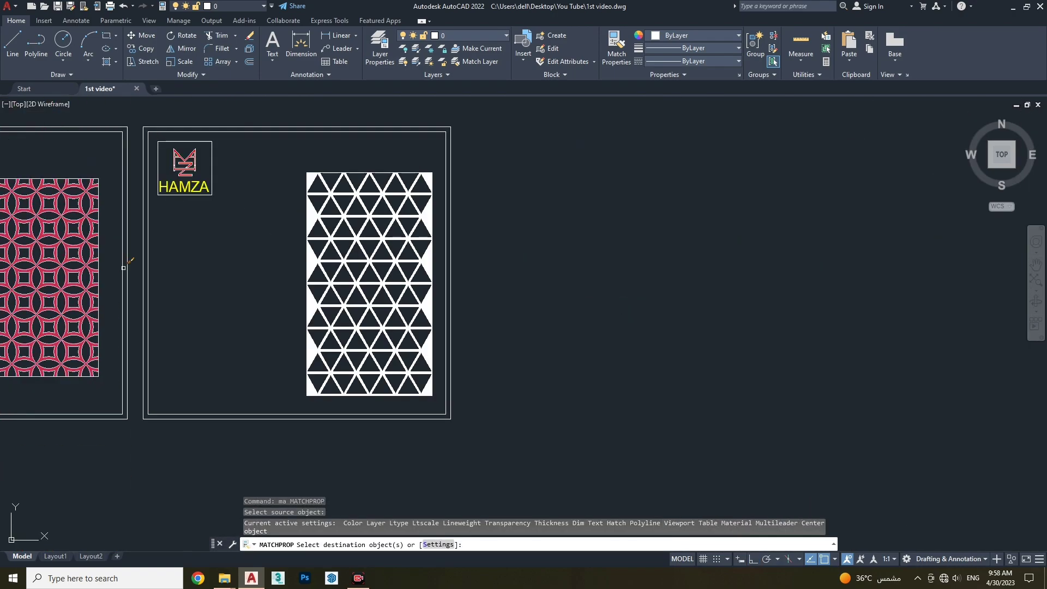
scroll(425, 256, "up", 2)
left_click(425, 256)
scroll(424, 256, "down", 1)
scroll(363, 243, "down", 2)
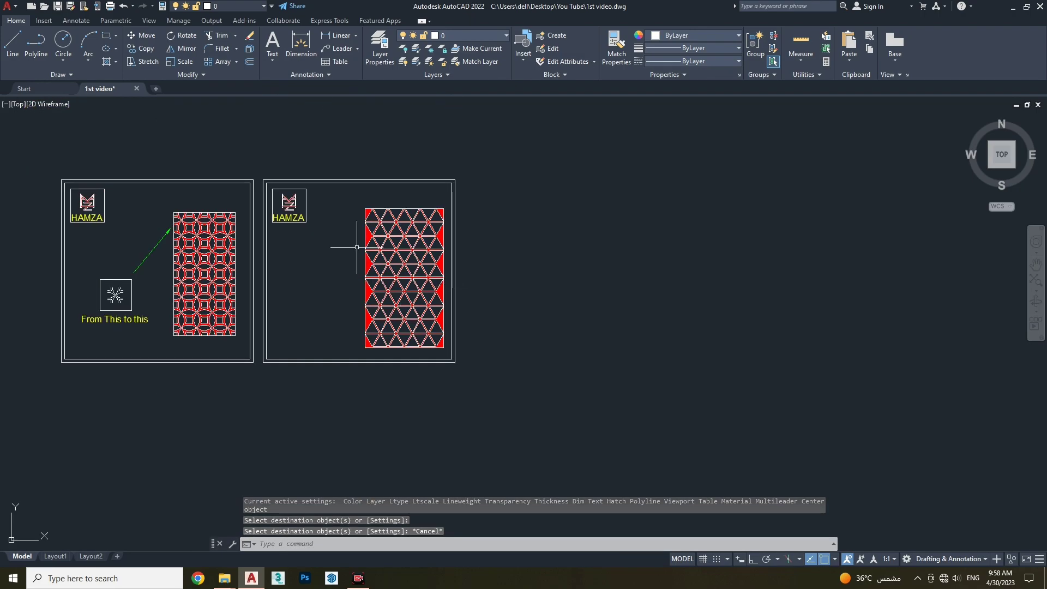
key("Escape")
Select the whole lattice and start another move, then cancel it
scroll(406, 257, "up", 3)
scroll(363, 292, "down", 2)
scroll(363, 292, "down", 1)
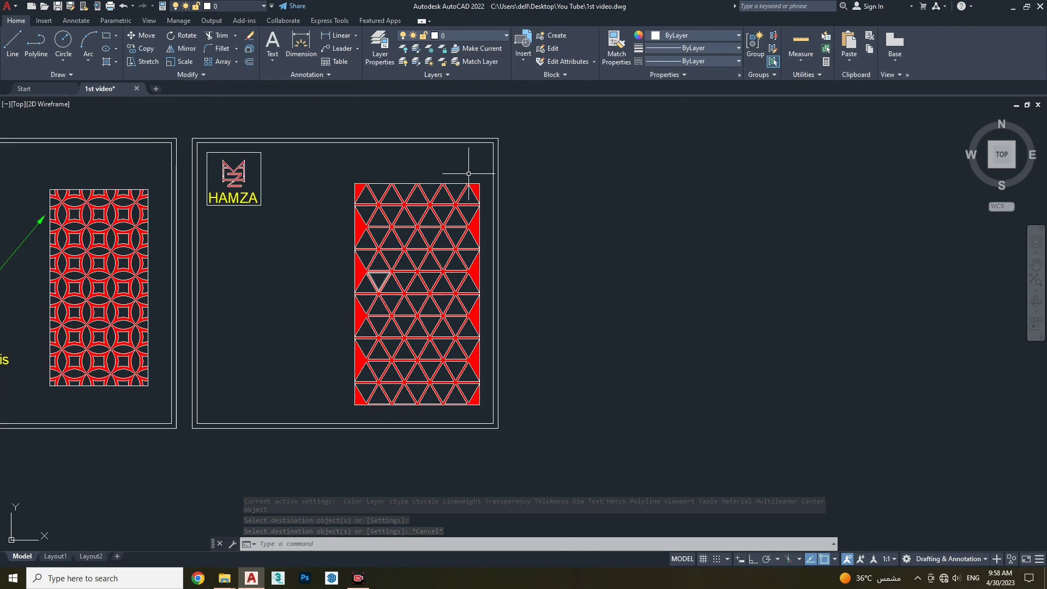
left_click(487, 166)
left_click(347, 410)
type("m")
key("Return")
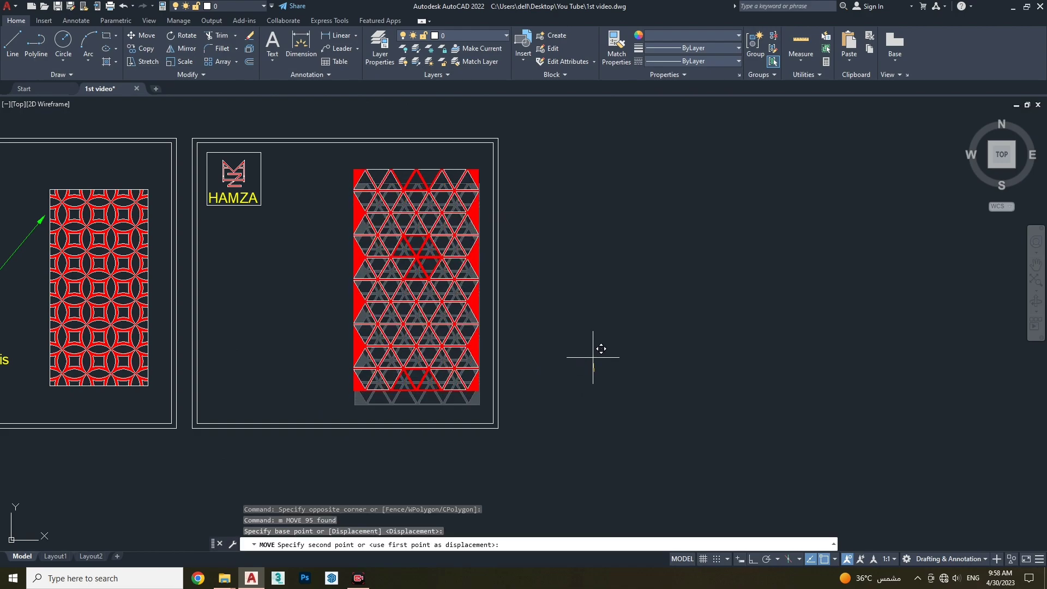
left_click(599, 346)
key("F8")
key("Escape")
scroll(562, 318, "down", 2)
scroll(374, 335, "up", 2)
key("Escape")
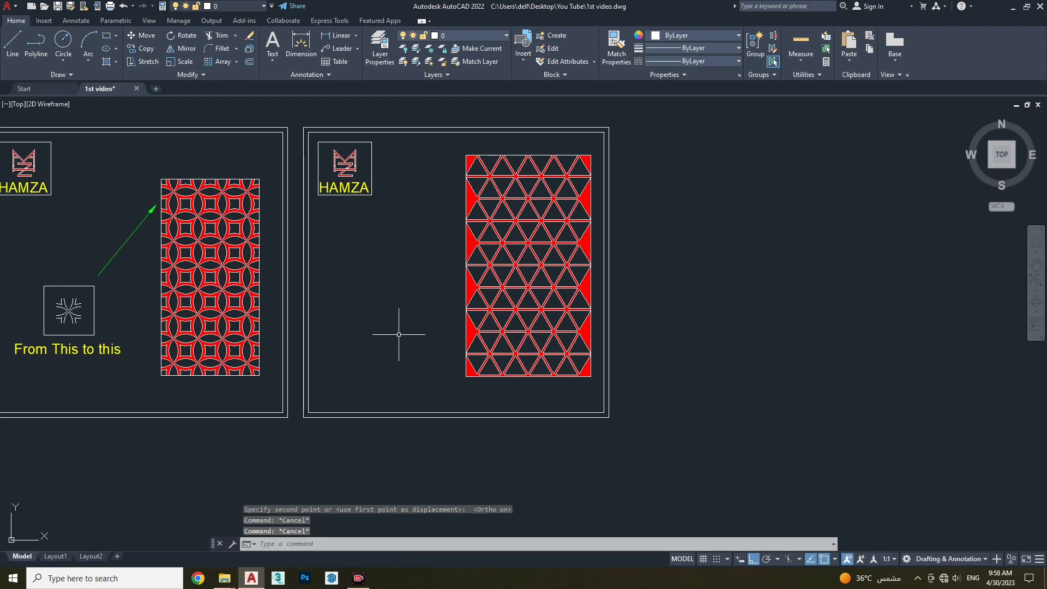
Draw a six-sided inscribed polygon to the left of the red panel
type("pol")
key("Return")
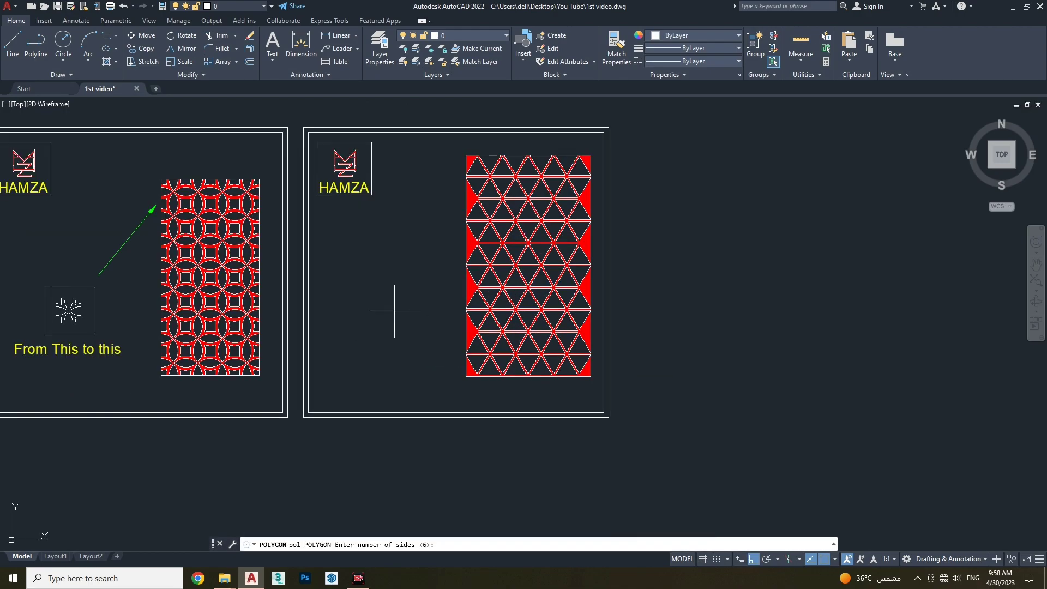
key("Return")
left_click(359, 306)
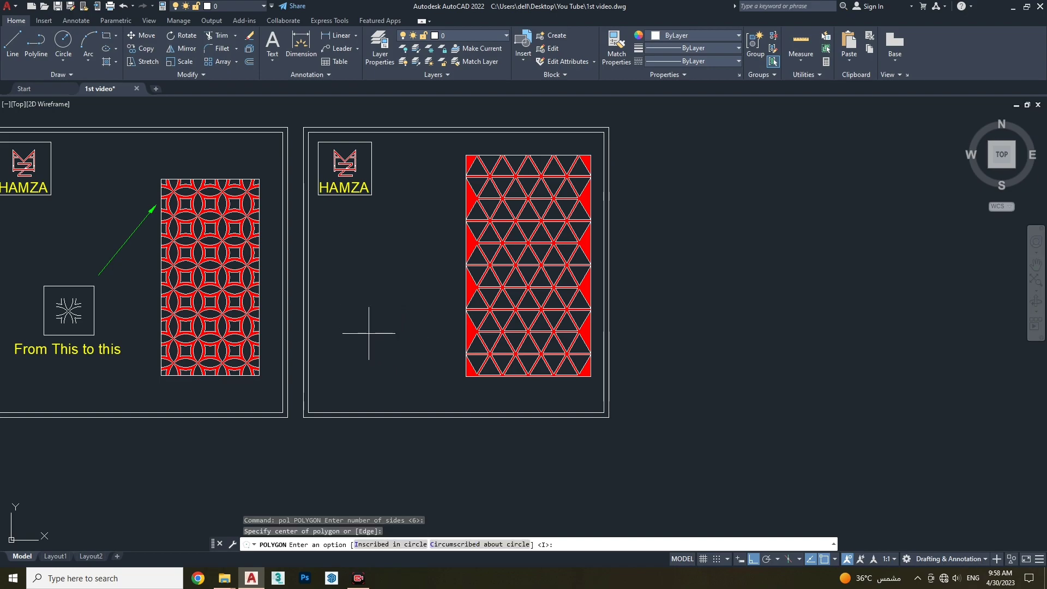
type("i")
key("Return")
left_click(390, 330)
scroll(386, 320, "up", 4)
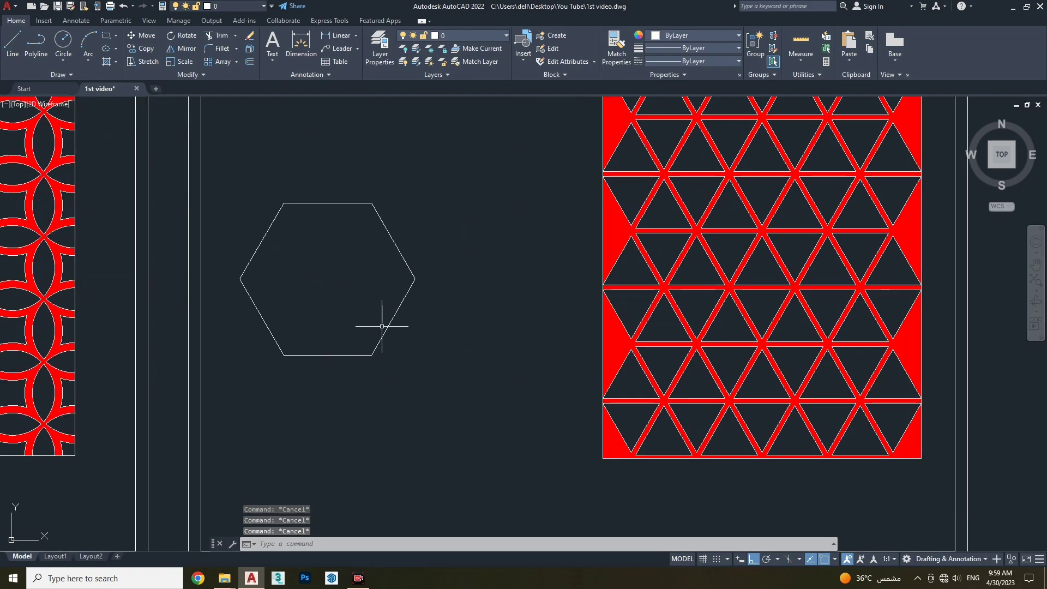
scroll(382, 321, "down", 2)
Draw a diagonal line between opposite vertices of the hexagon
type("l")
key("Return")
left_click(402, 297)
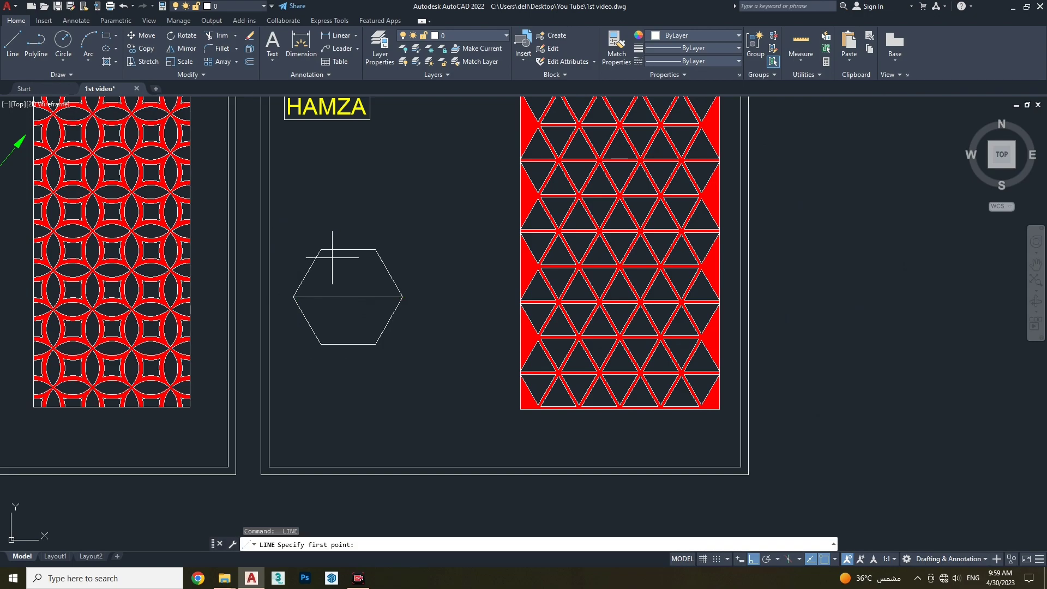
left_click(376, 344)
key("Return")
key("Return")
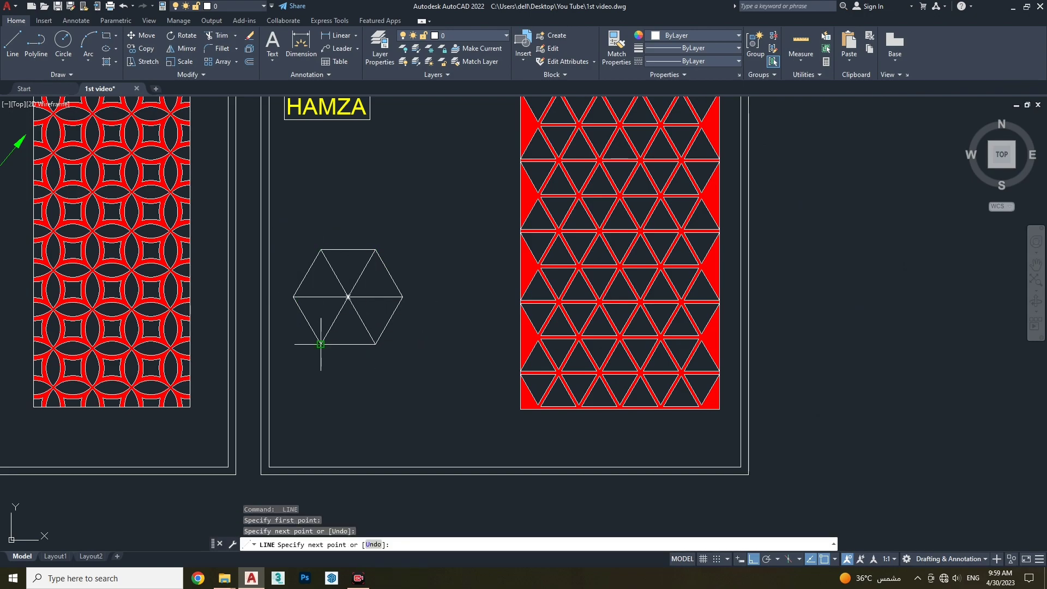
key("Escape")
key("Escape")
Offset the hexagon's lines by 10 to create parallel double lines
type("ff")
key("Return")
scroll(363, 286, "up", 2)
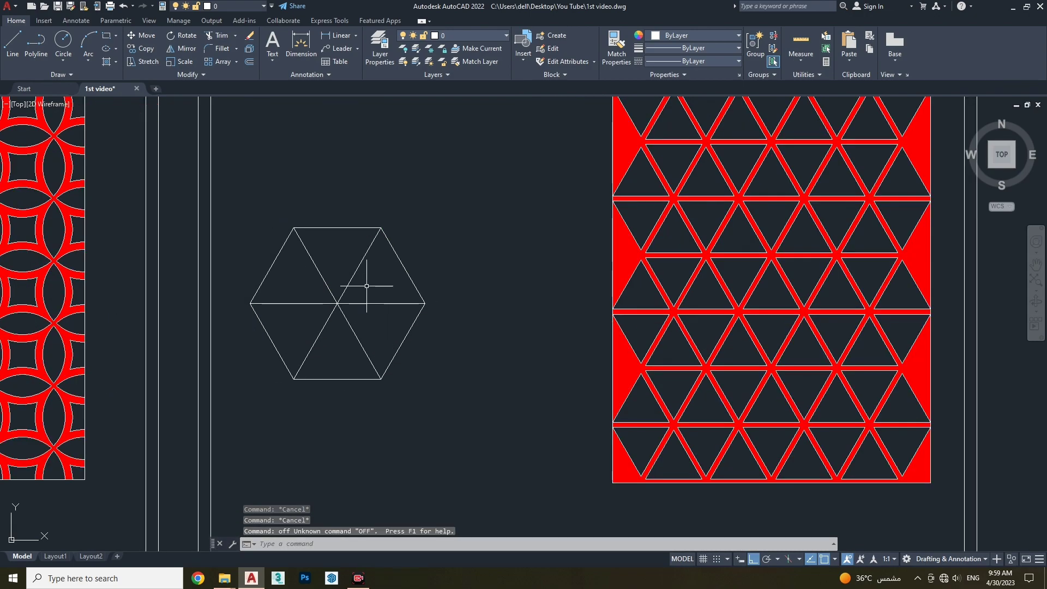
type("off")
key("Return")
type("10")
key("Return")
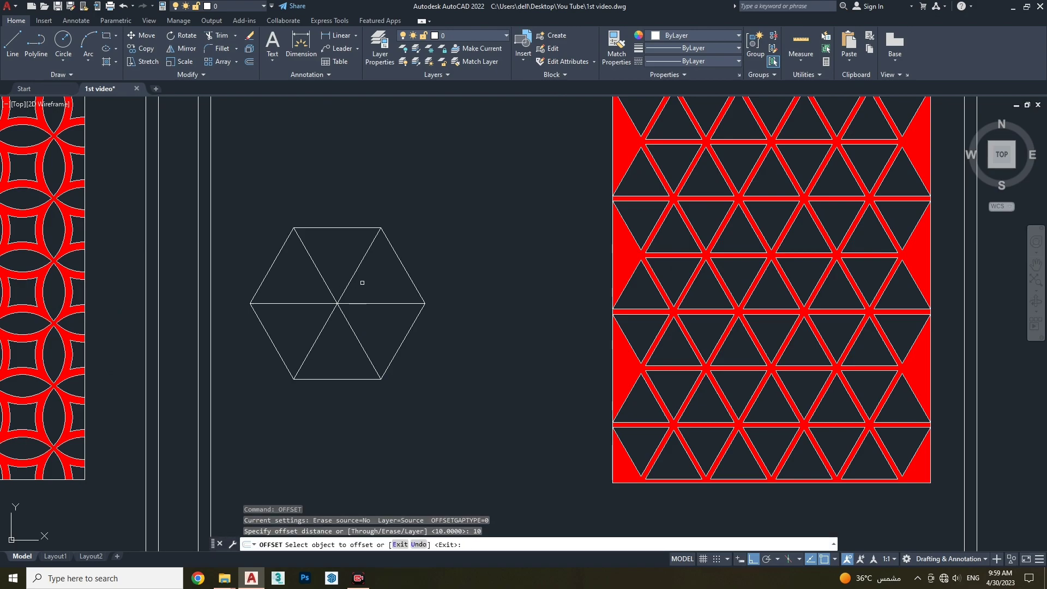
left_click(352, 281)
scroll(369, 288, "up", 2)
left_click(370, 312)
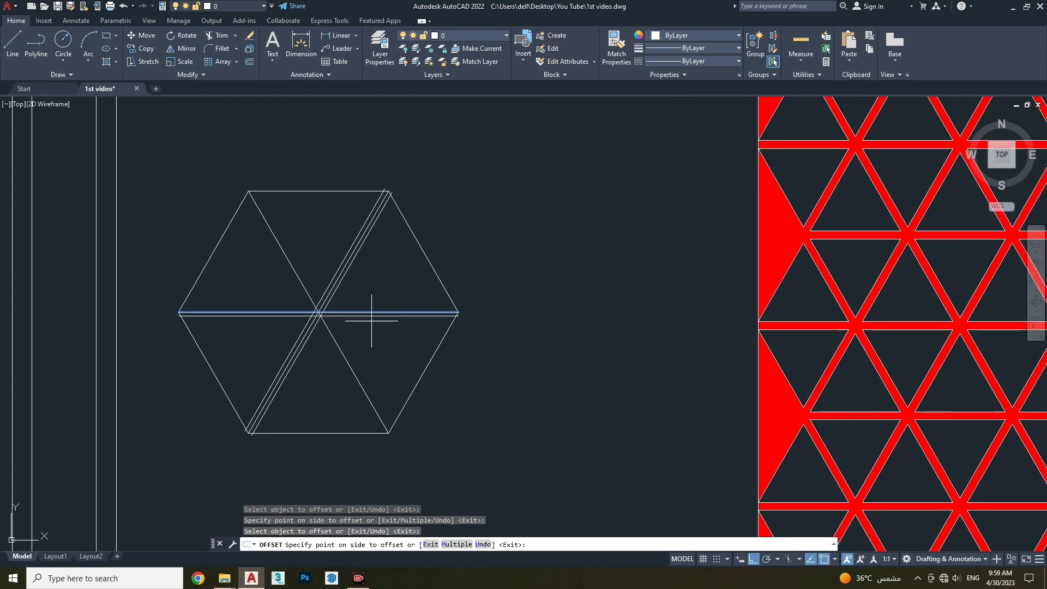
left_click(371, 312)
left_click(355, 351)
left_click(414, 357)
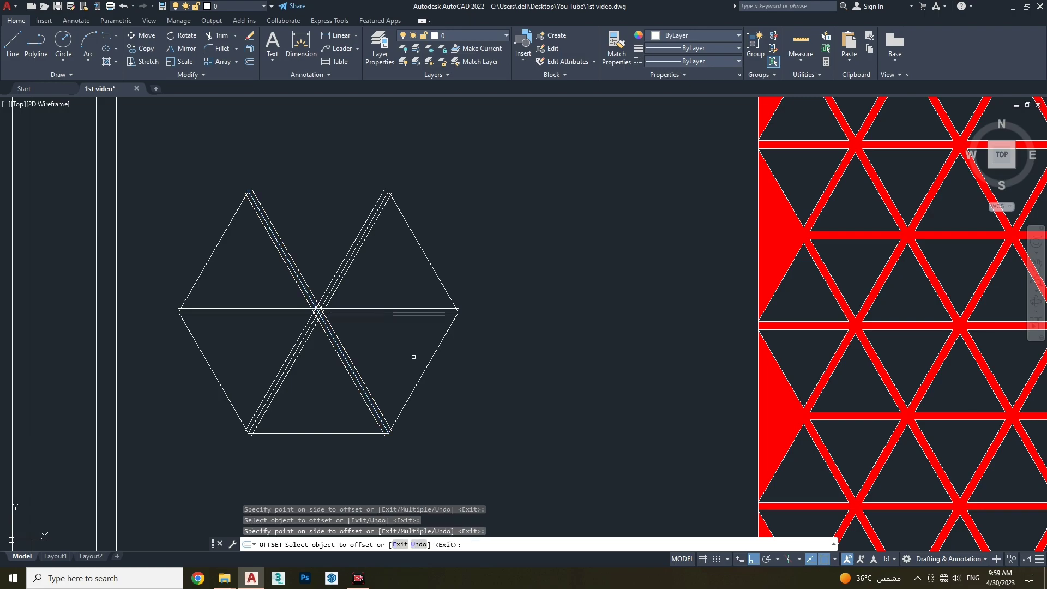
scroll(491, 349, "down", 3)
Copy the green arrow and 'From This to this' label into the right frame
key("Escape")
scroll(490, 349, "down", 3)
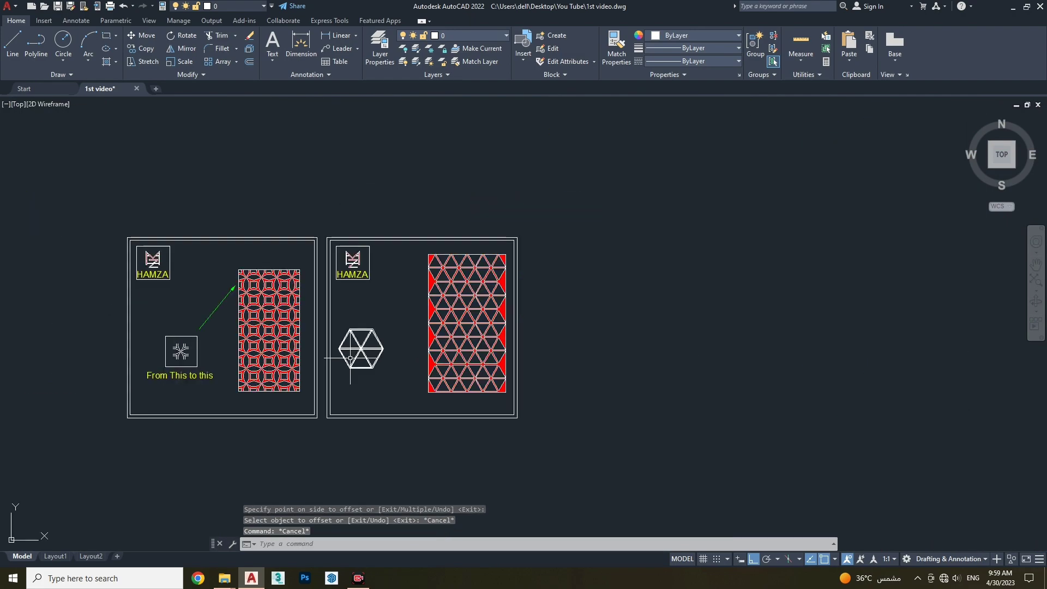
left_click(206, 296)
type("co")
key("Return")
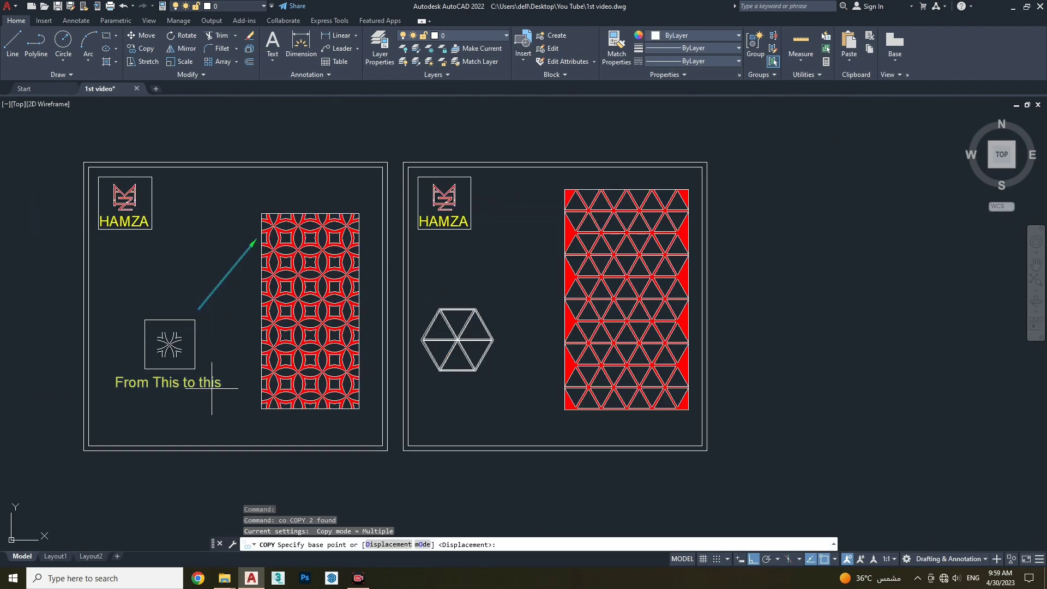
left_click(189, 405)
left_click(490, 413)
key("Escape")
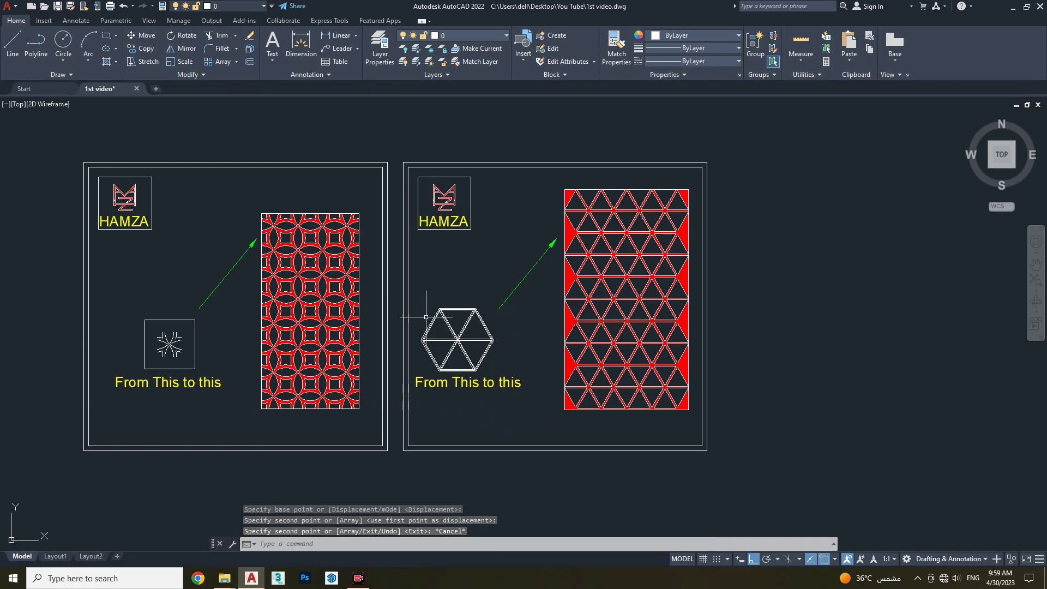
scroll(426, 316, "down", 2)
key("Escape")
key("Escape")
key("Escape")
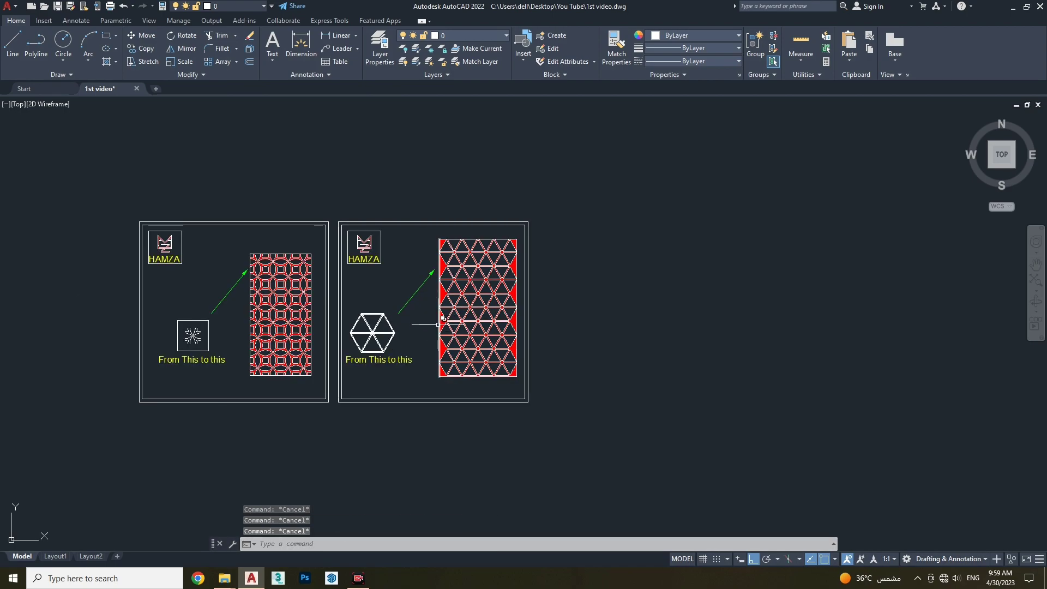
scroll(444, 318, "up", 2)
scroll(624, 324, "up", 2)
scroll(622, 323, "down", 2)
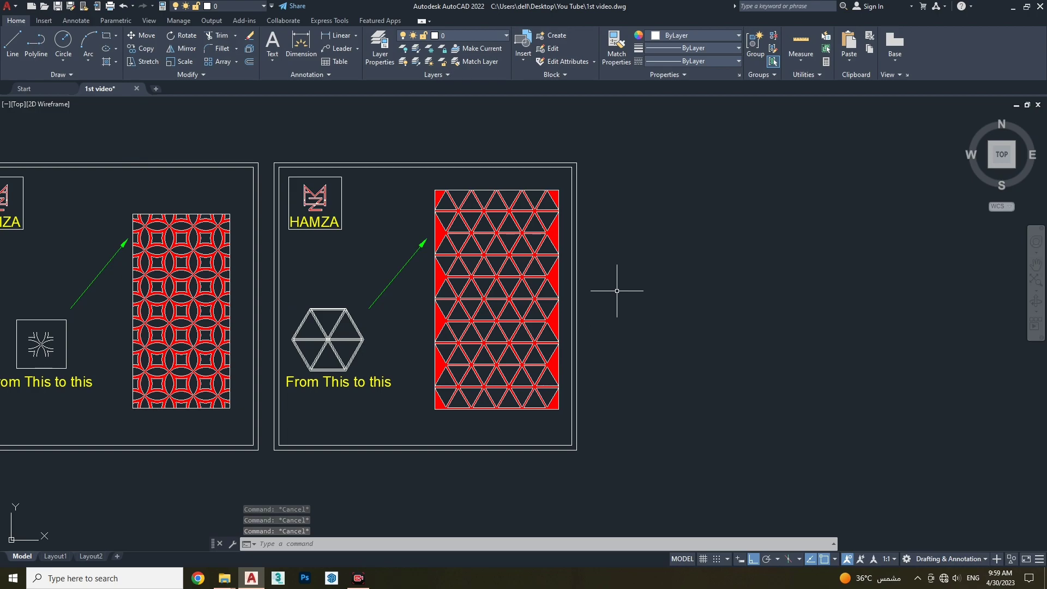
scroll(617, 291, "up", 2)
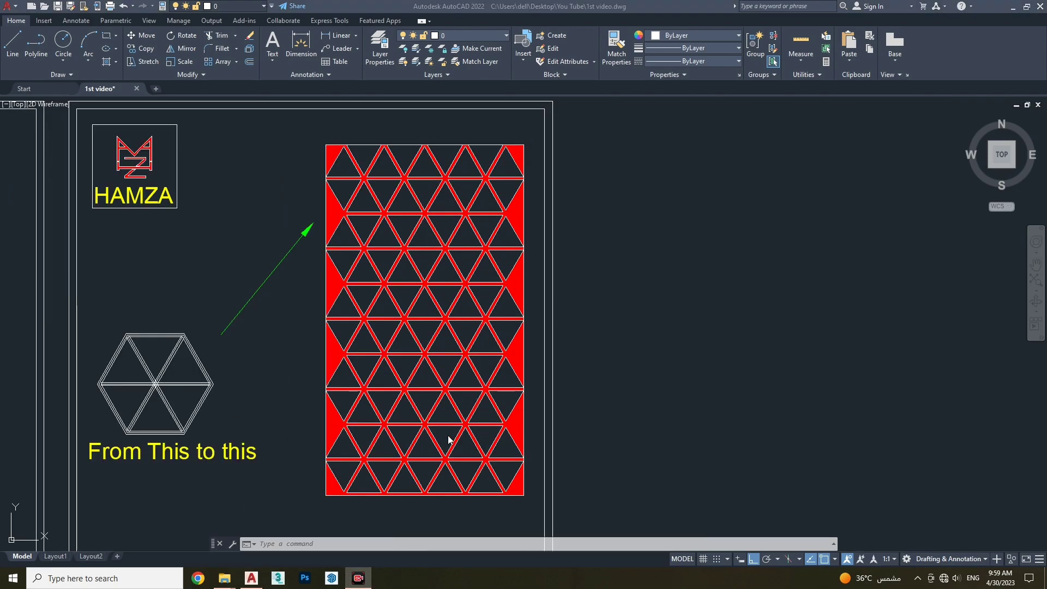